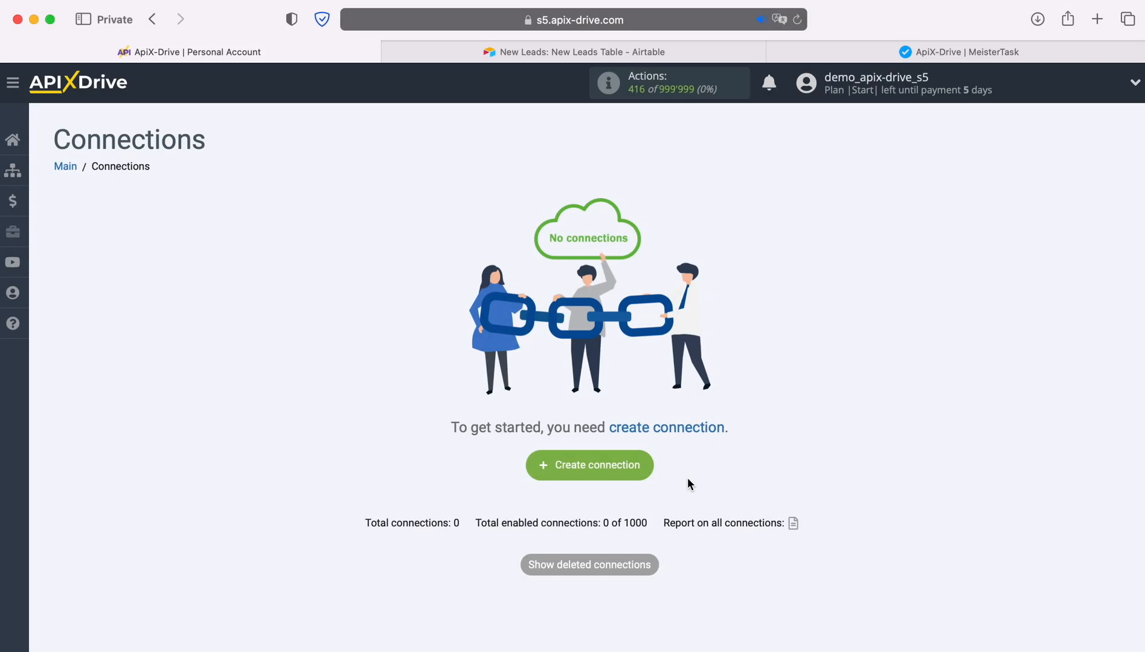
Create a new connection and set Airtable as its data source system
left_click(643, 465)
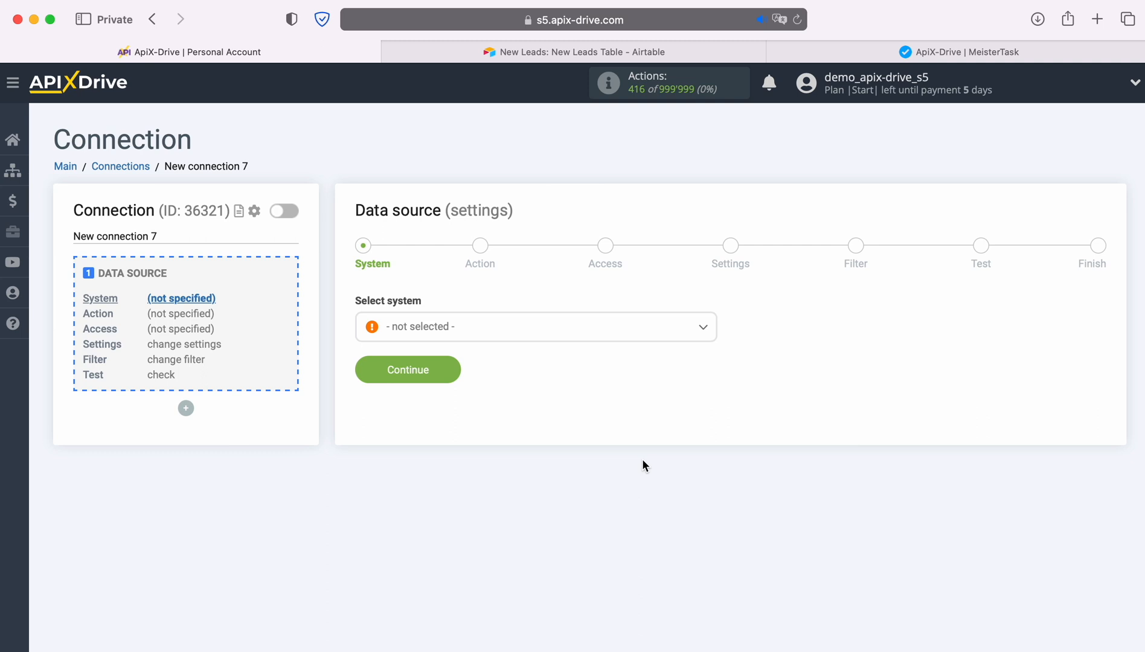
left_click(539, 328)
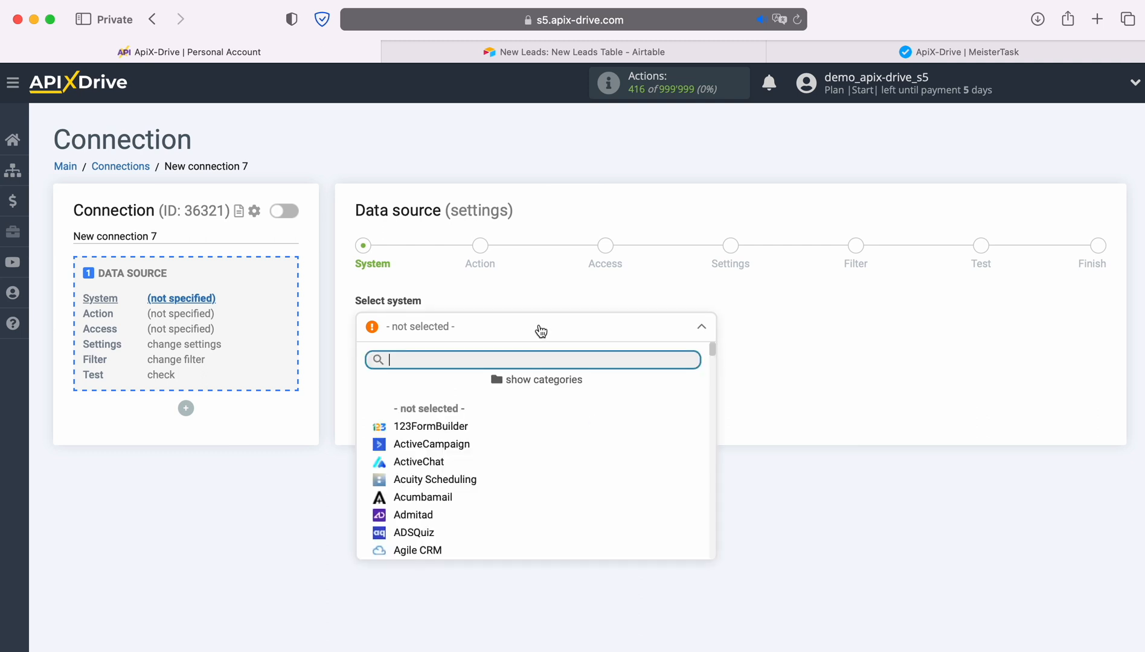
scroll(594, 449, "down", 5)
left_click(426, 454)
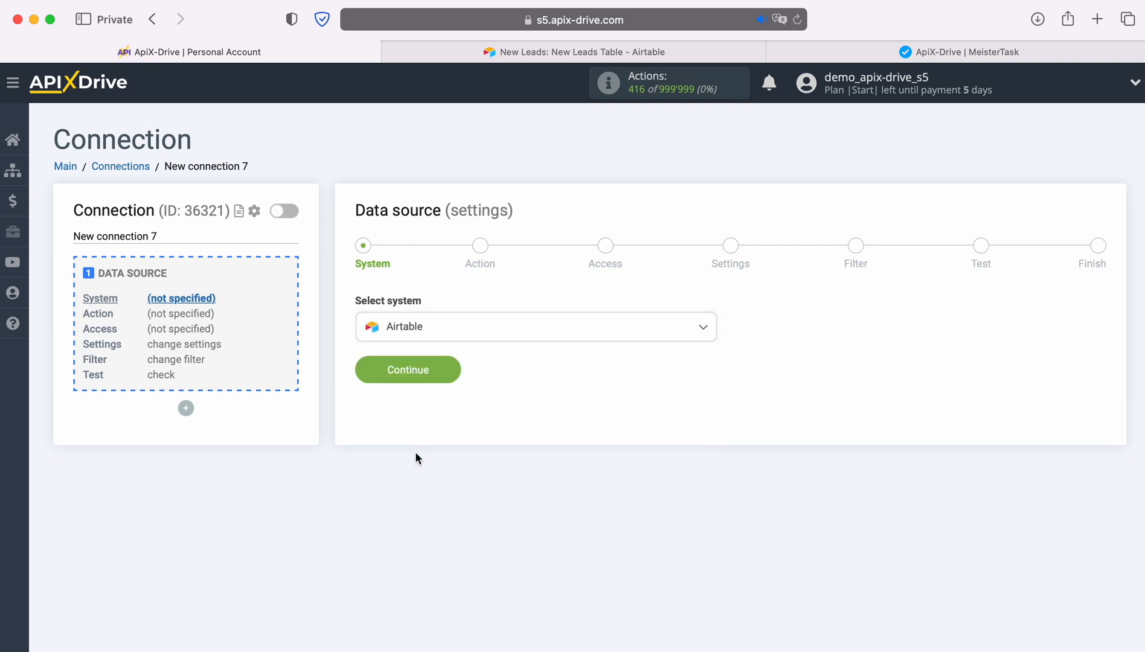
left_click(447, 376)
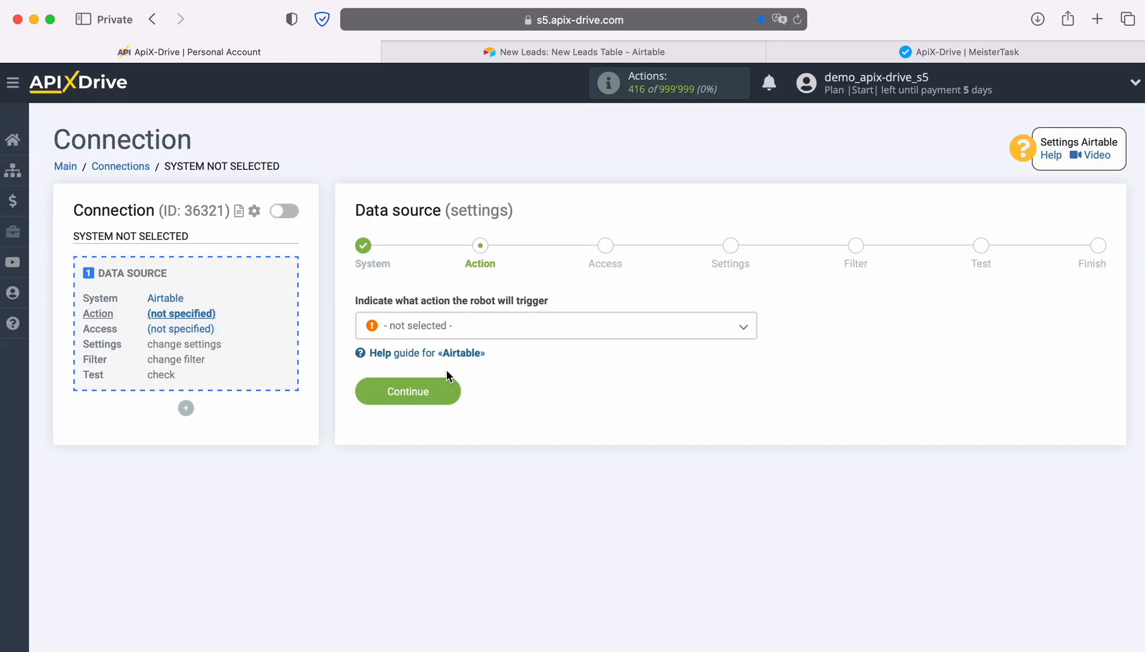
Set the Airtable source action to Get ROWS (new) and proceed to account access
left_click(510, 333)
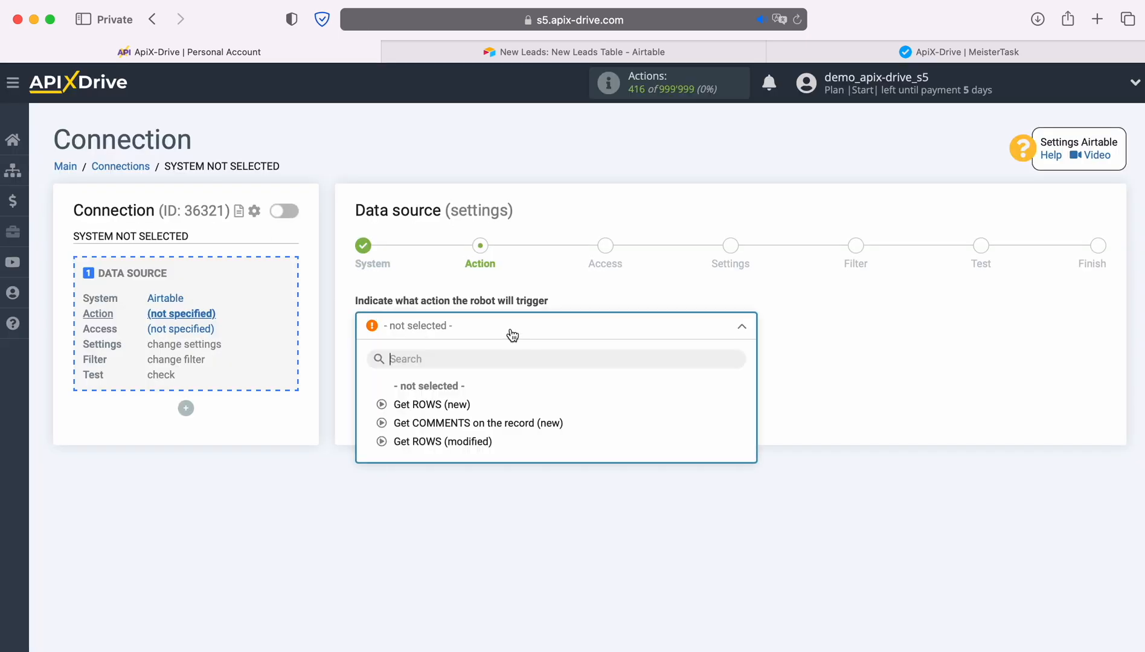
left_click(465, 404)
left_click(448, 386)
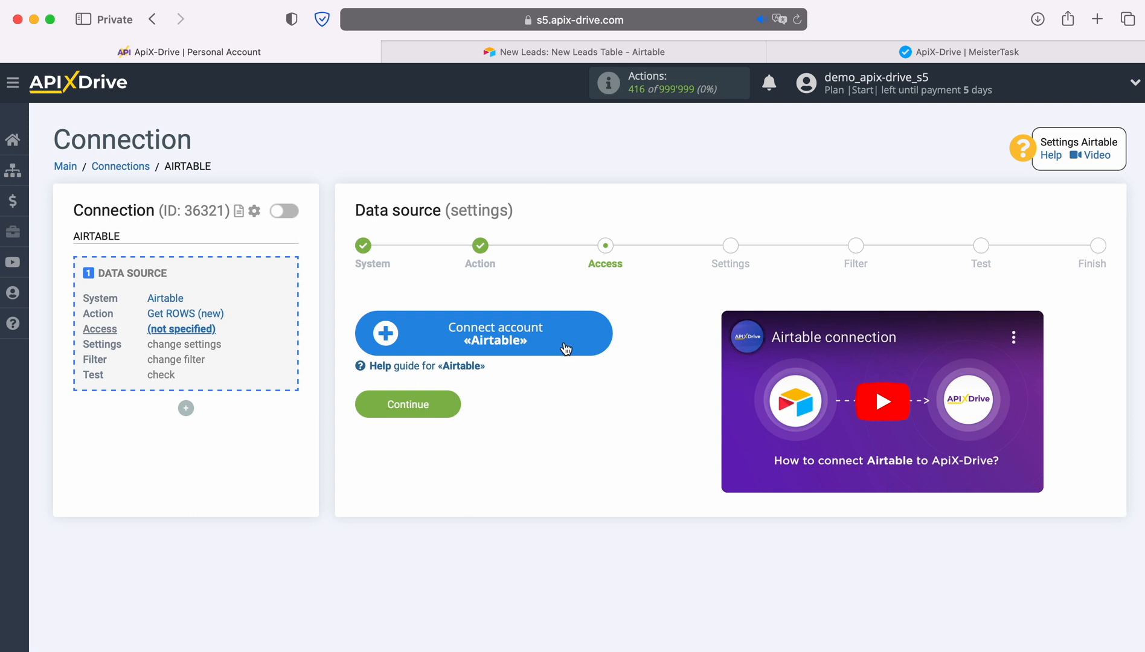
Start connecting an Airtable account and sign in with the saved account e-mail and password
left_click(598, 333)
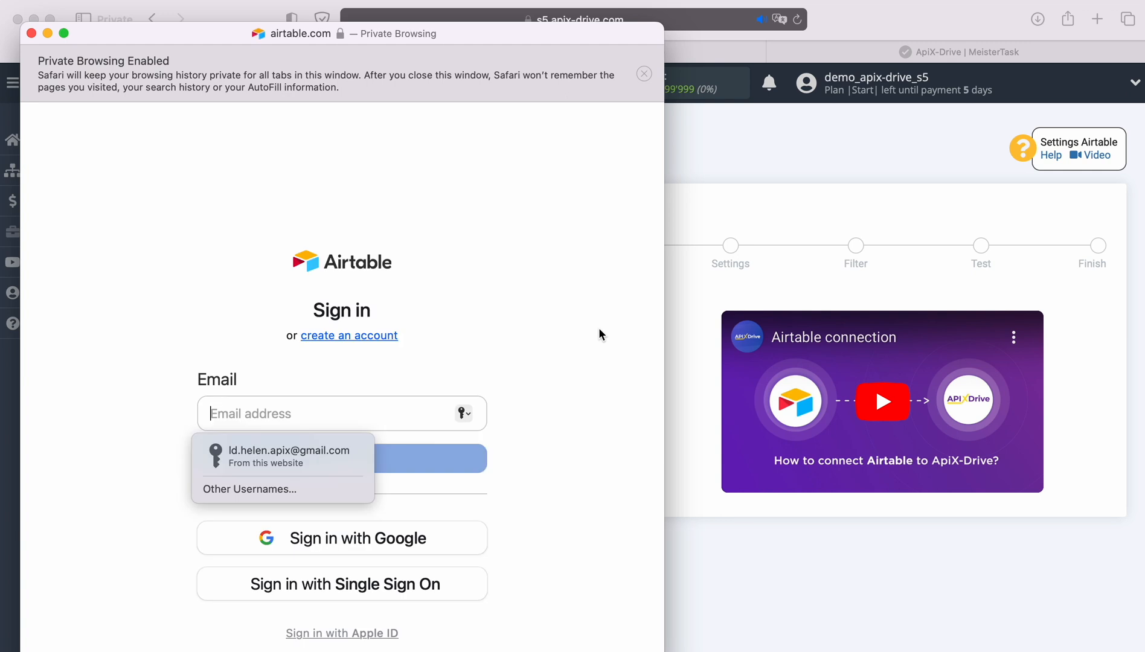
left_click(336, 457)
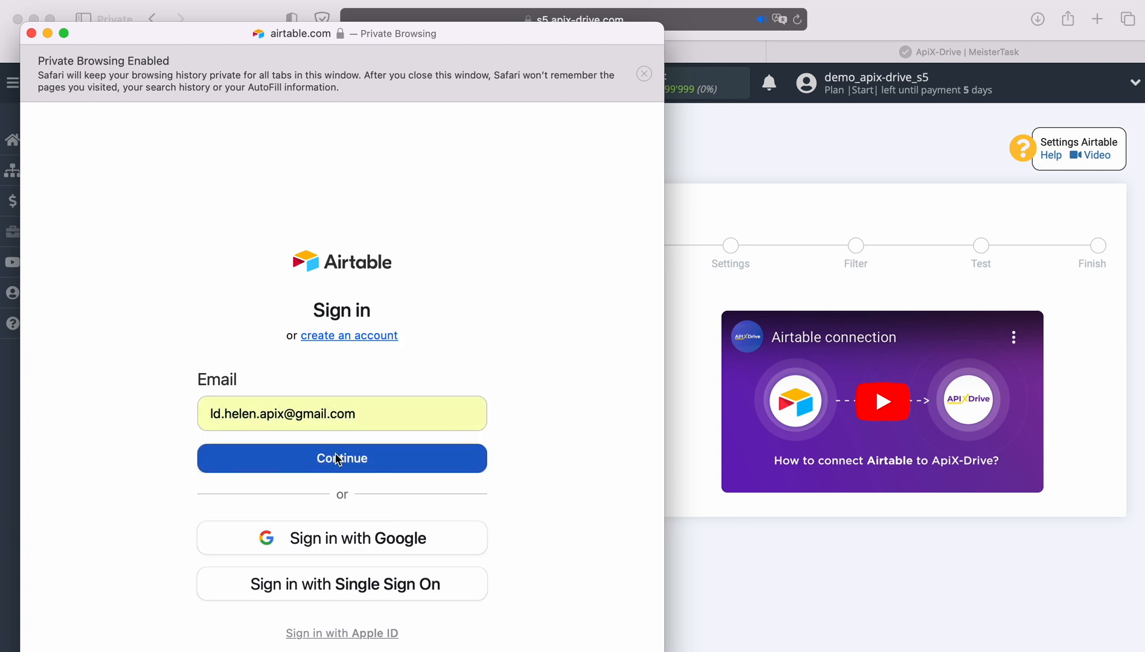
left_click(336, 458)
left_click(315, 492)
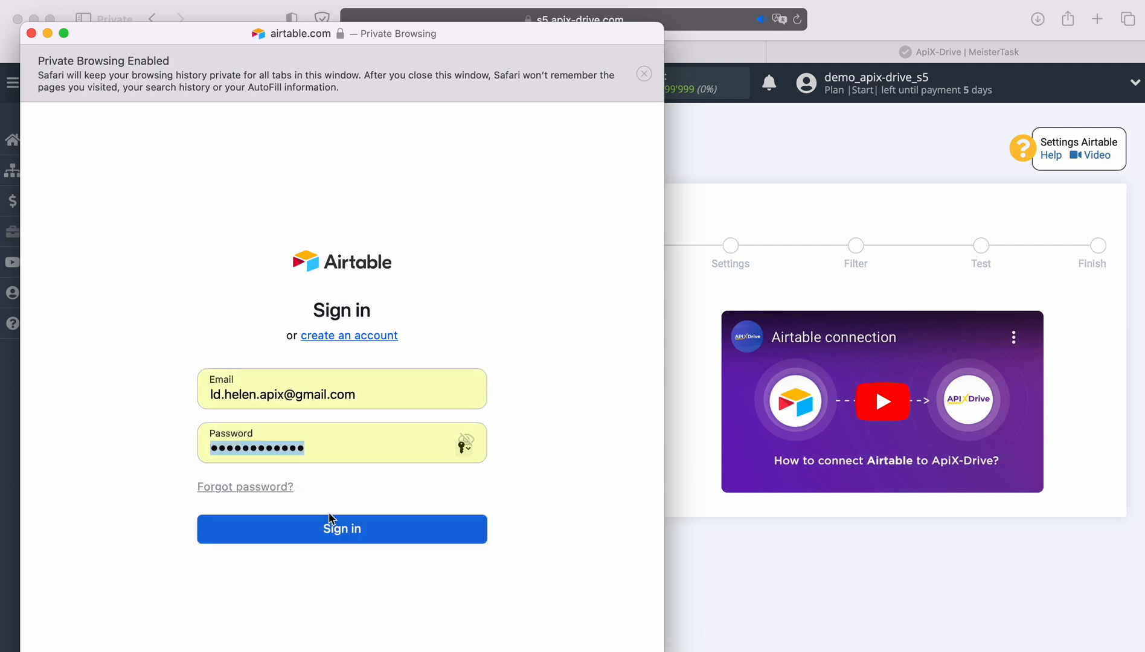
left_click(339, 529)
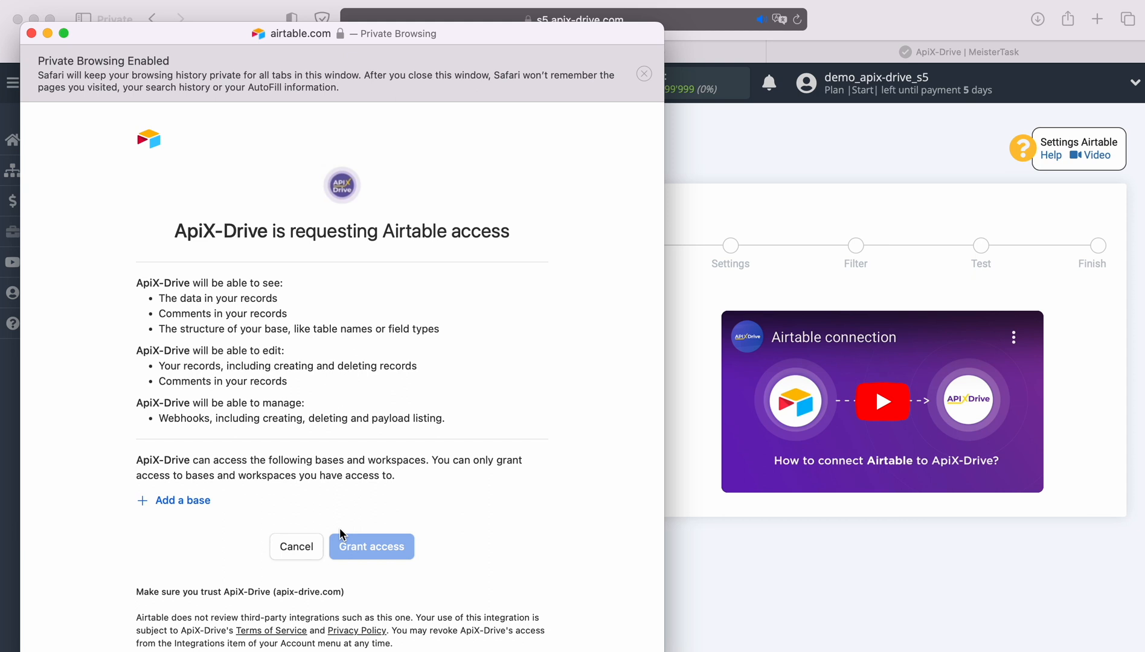
Grant ApiX-Drive access to the New Leads and New Orders bases in Airtable
left_click(189, 511)
left_click(194, 475)
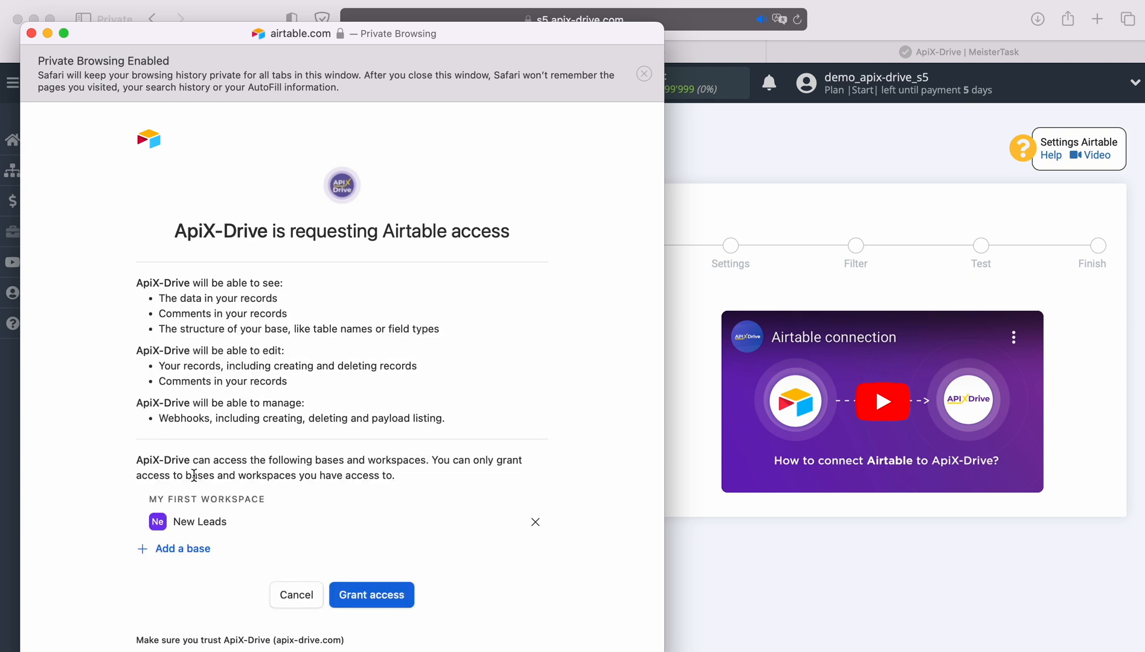
left_click(191, 548)
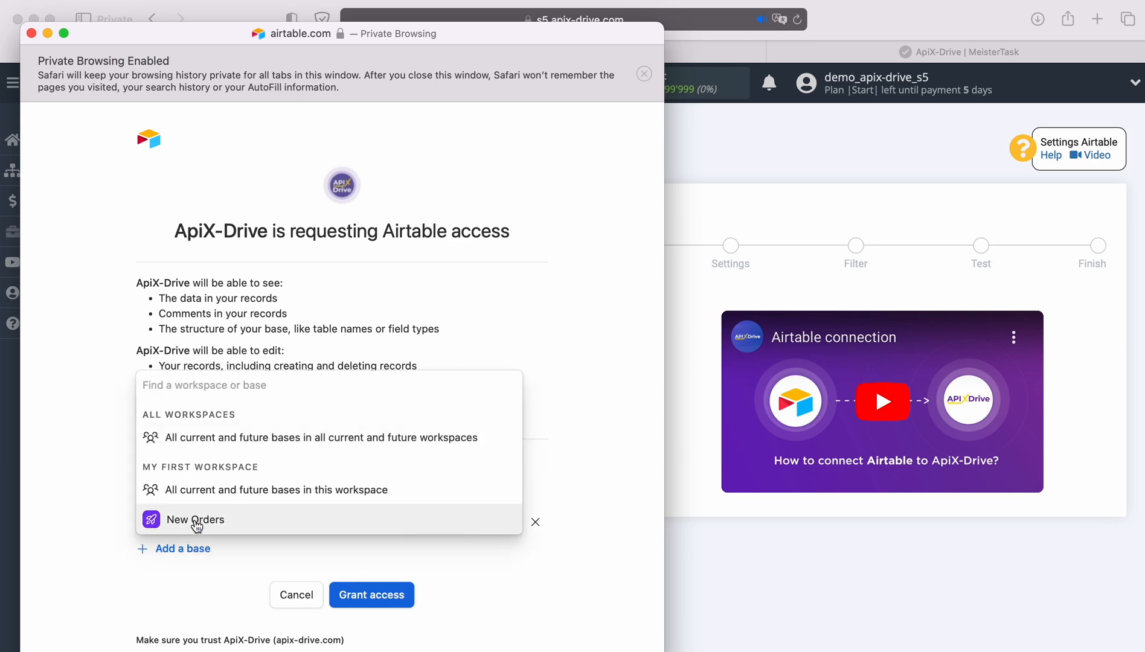
left_click(198, 521)
scroll(398, 555, "down", 2)
left_click(378, 561)
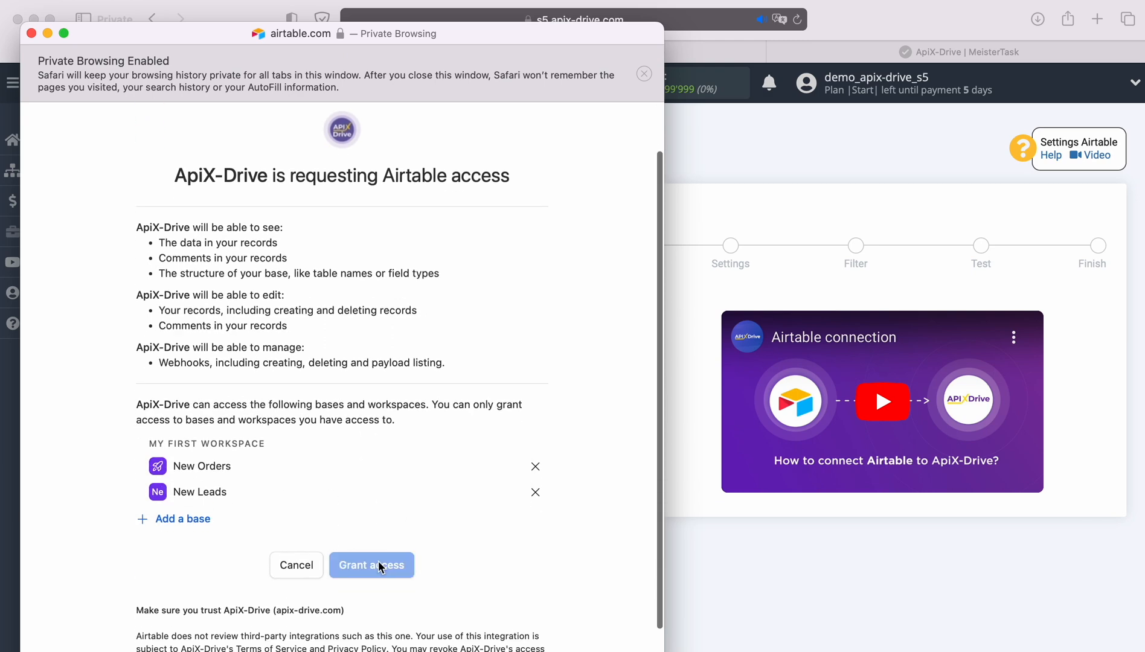
Select the newly connected Airtable login for the data source and proceed to its settings
left_click(596, 324)
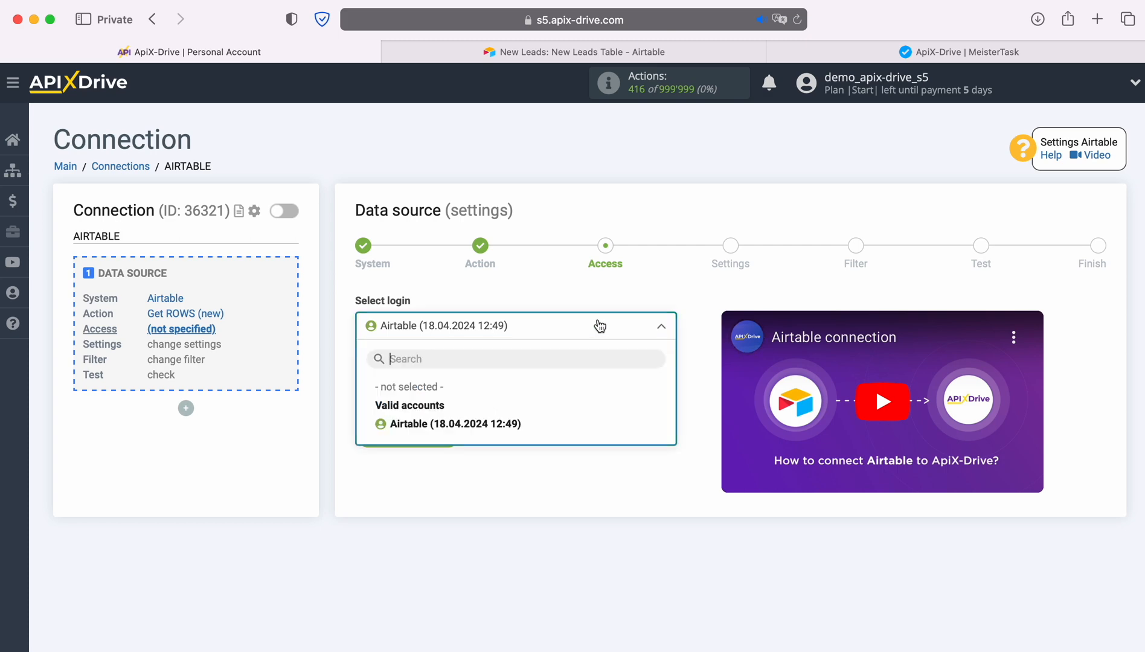
left_click(517, 425)
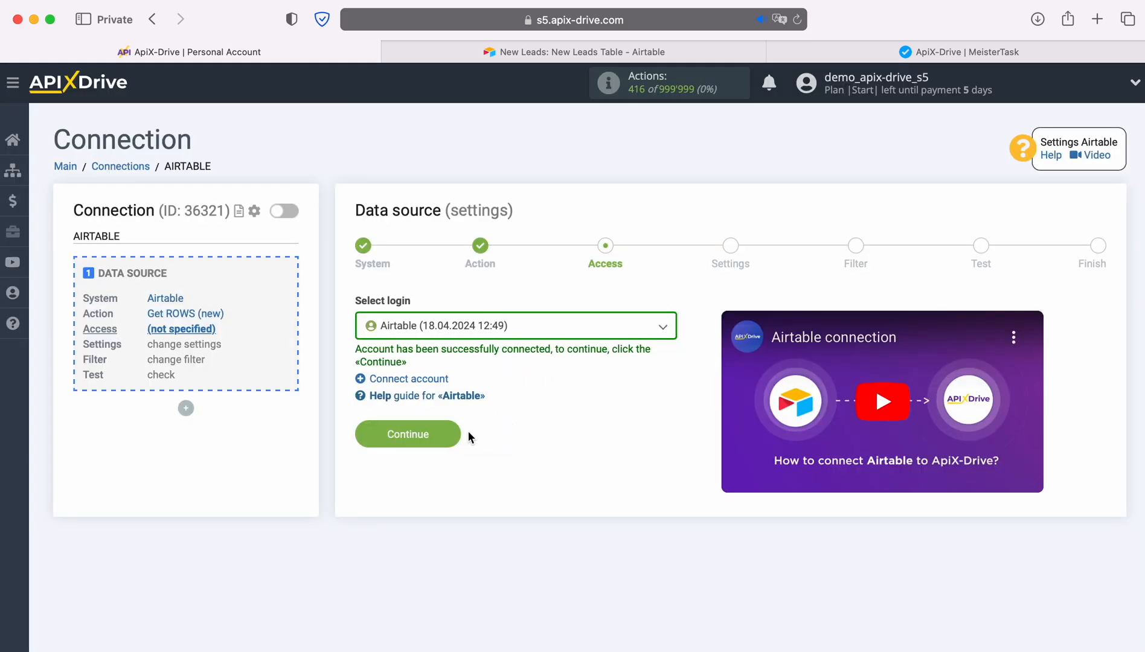
left_click(450, 432)
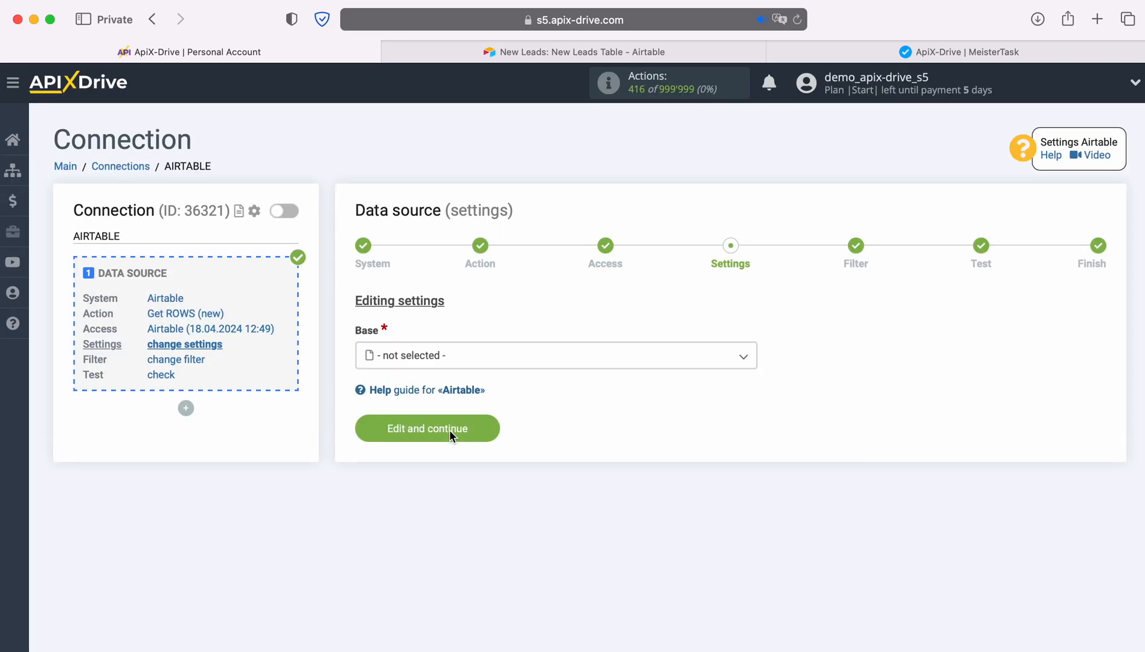
Set the source base to New Leads and the table to New Leads Table, and open the created-time column choices
left_click(465, 360)
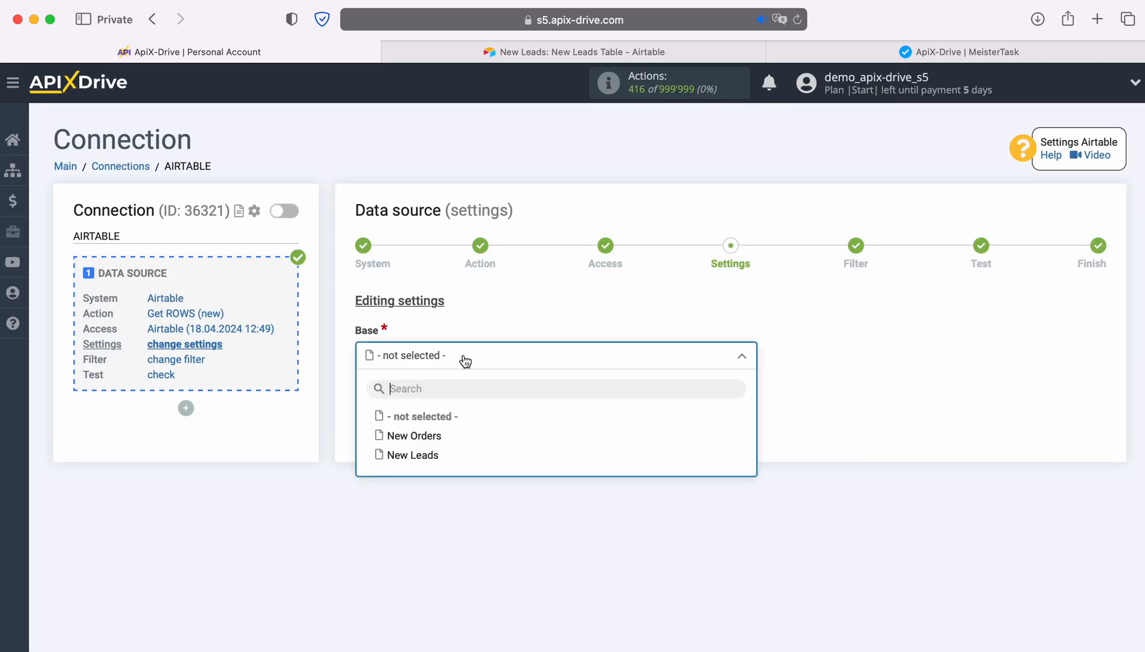
left_click(438, 454)
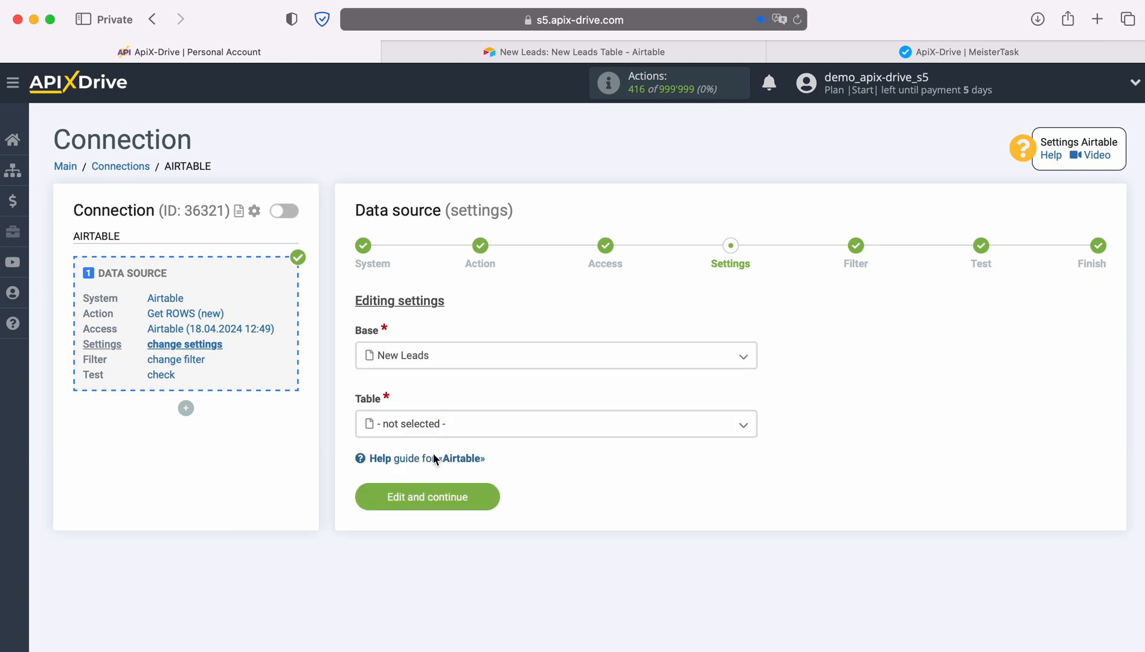
left_click(434, 430)
left_click(444, 505)
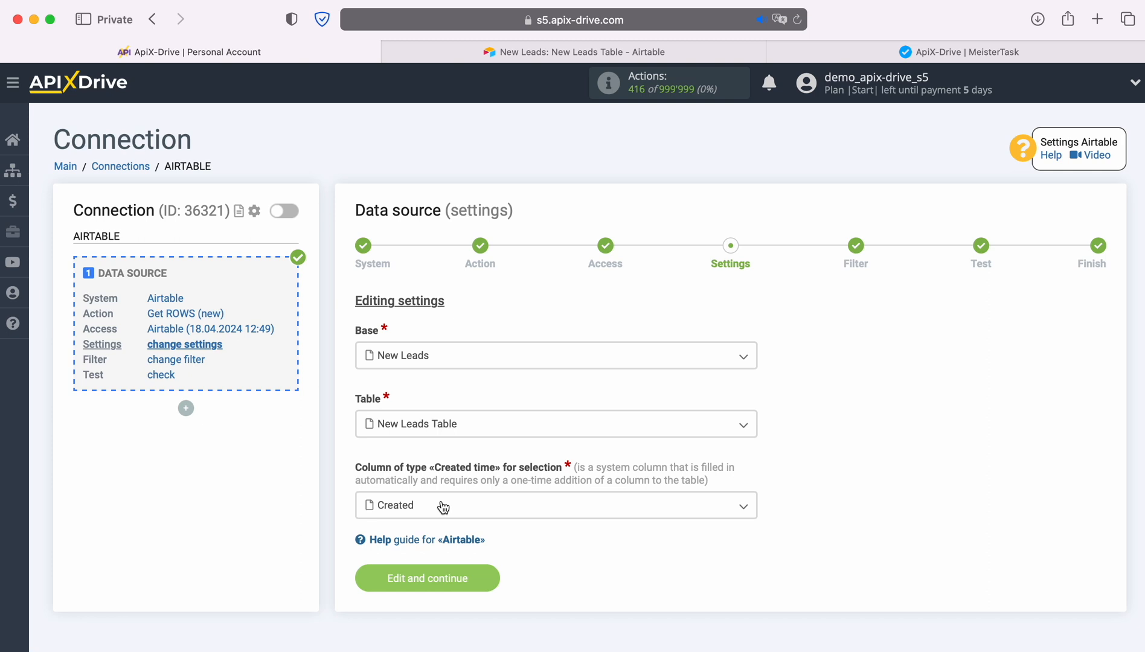
left_click(442, 507)
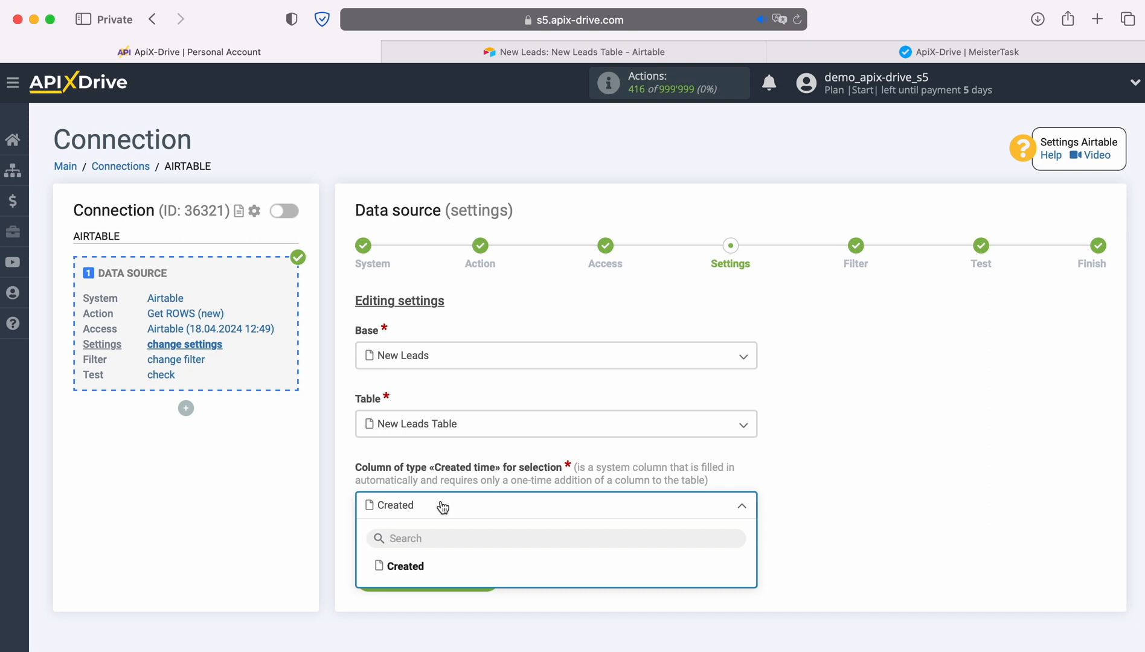
Examine the Created time field type among the new-field options of the New Leads Table in Airtable, and return to ApiX-Drive
left_click(492, 56)
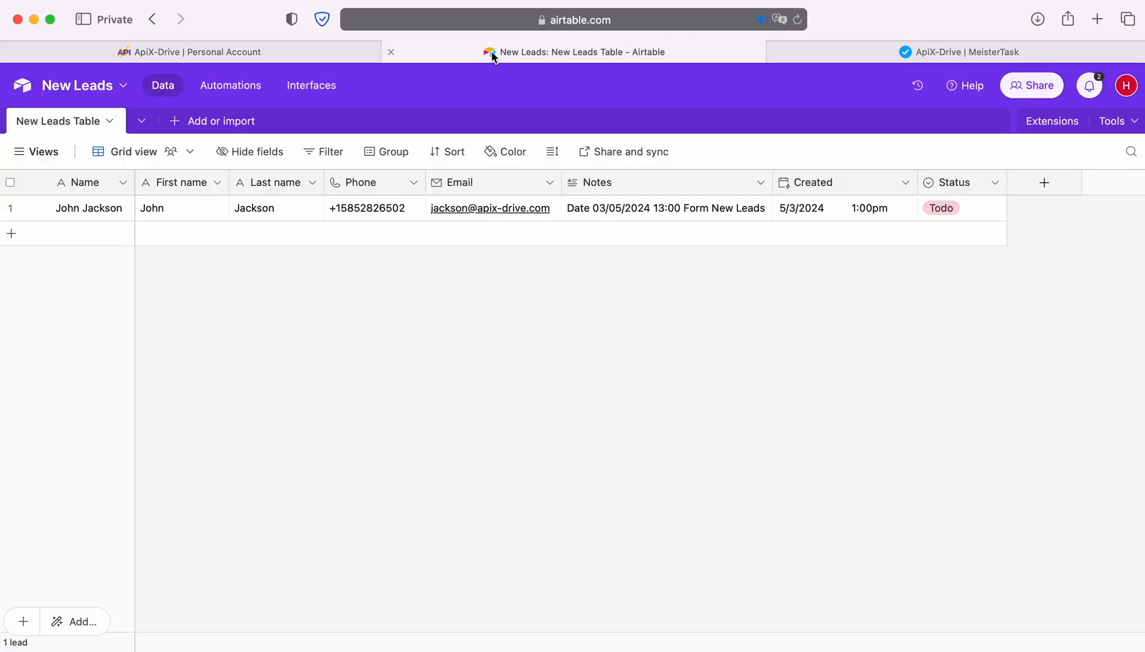
left_click(1044, 183)
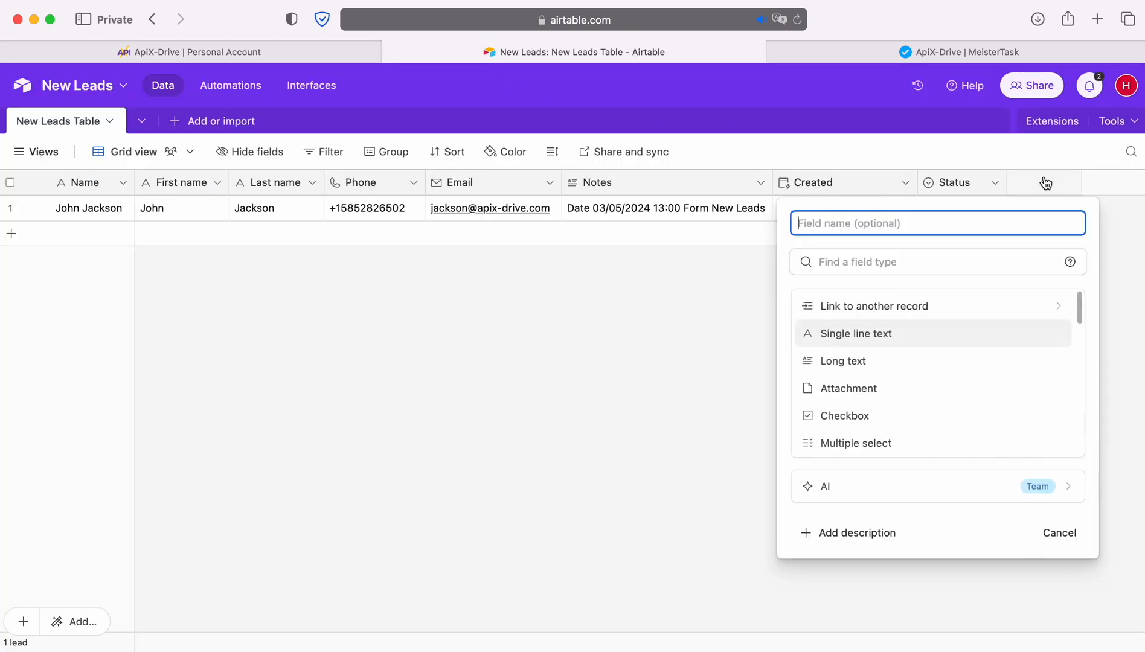
scroll(975, 362, "down", 2)
scroll(975, 367, "down", 5)
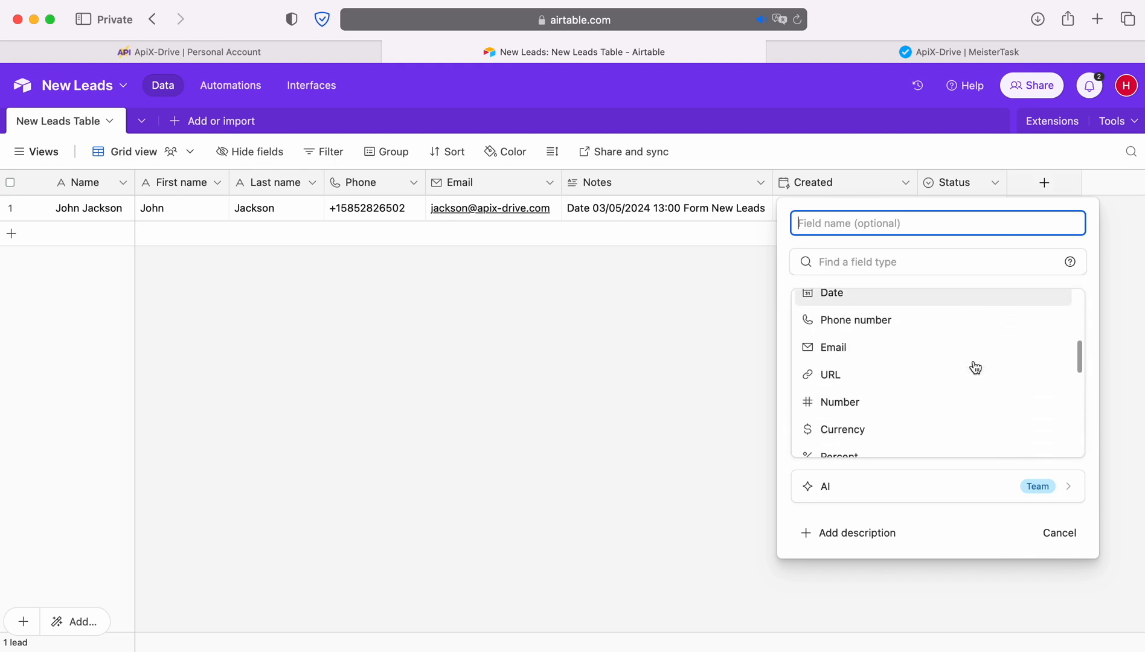
scroll(974, 365, "down", 3)
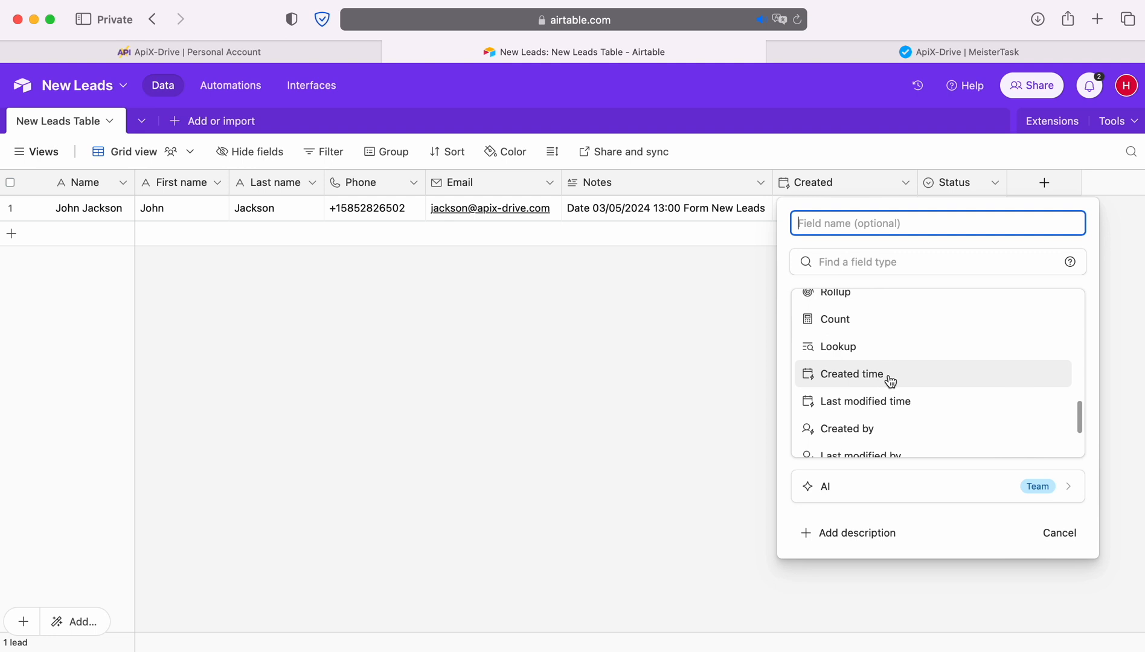
left_click(609, 359)
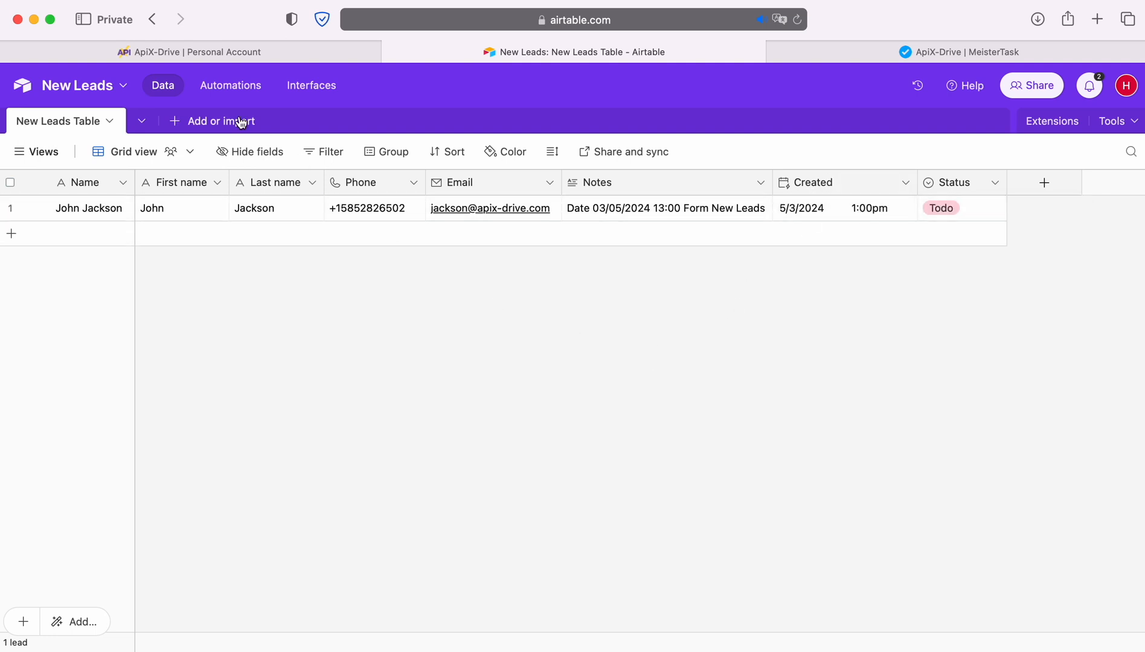
left_click(130, 49)
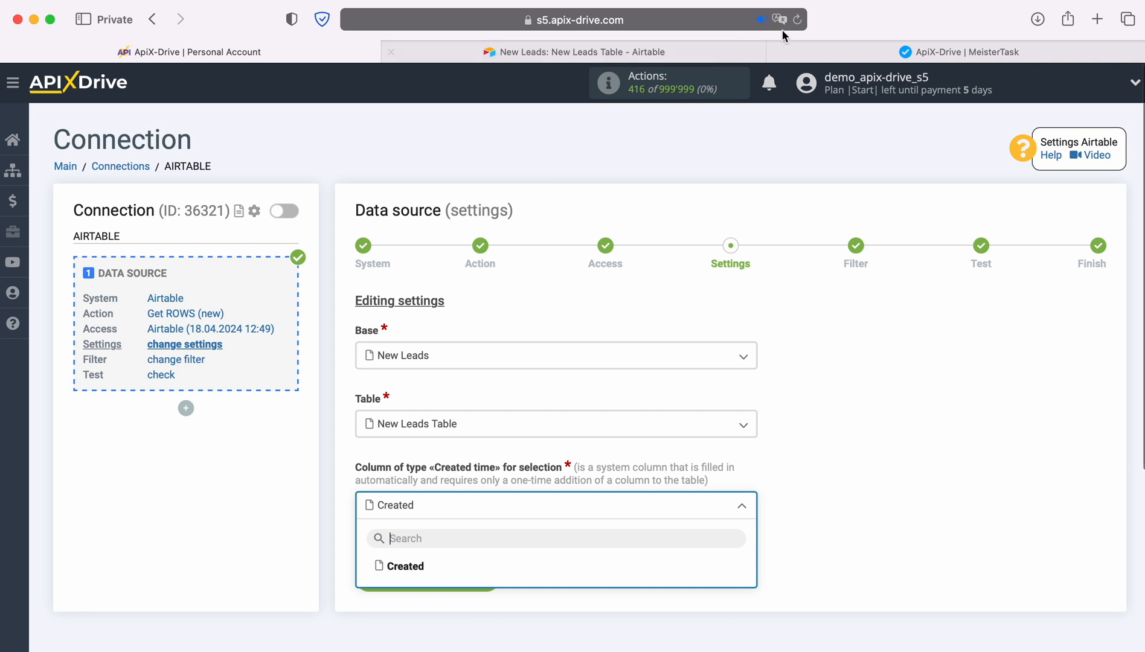
Choose Created as the created-time column and complete the data source setup without a filter, accepting the test data
left_click(406, 568)
left_click(485, 579)
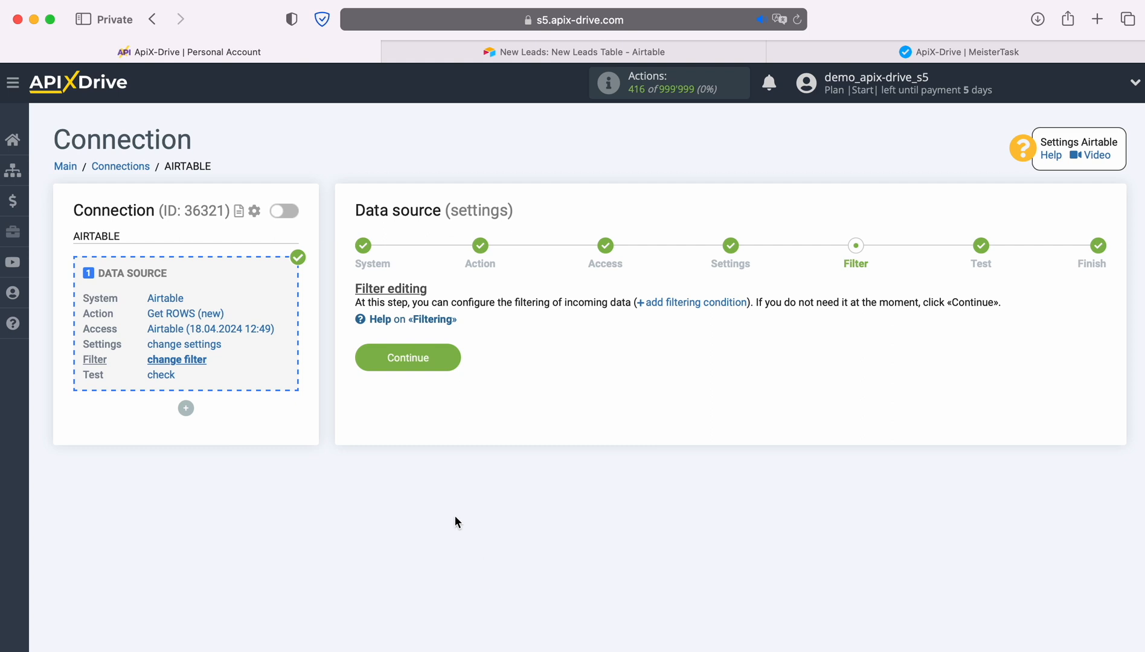
left_click(451, 355)
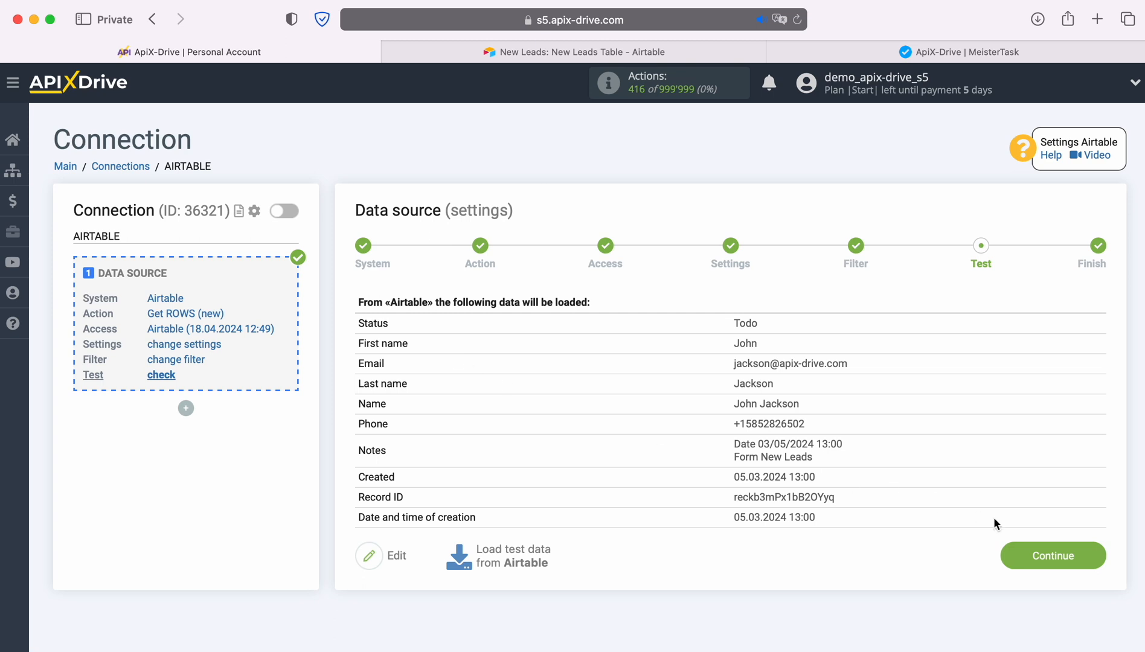
left_click(1090, 554)
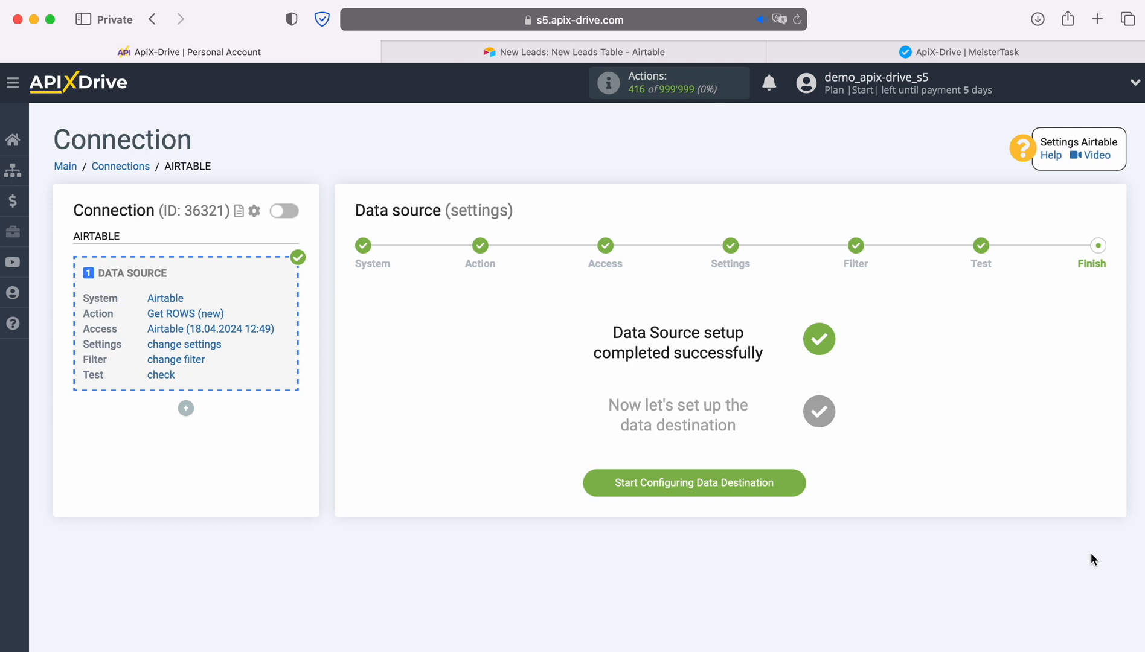
Start configuring the data destination and set MeisterTask as its system
left_click(796, 485)
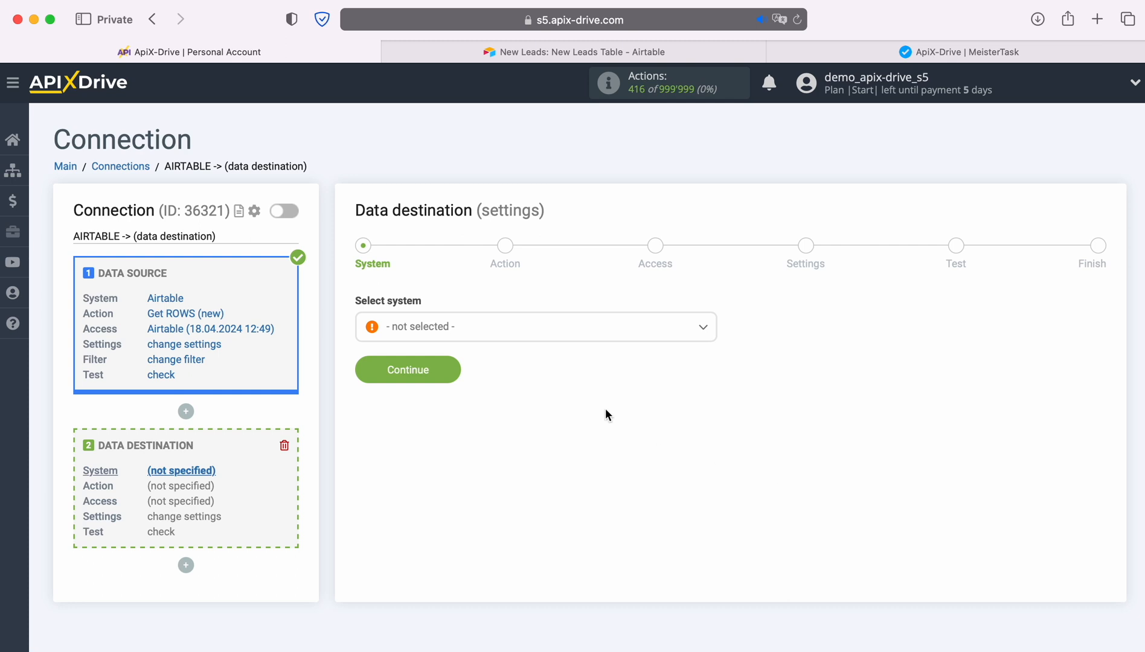
left_click(500, 327)
scroll(571, 477, "down", 8)
scroll(572, 479, "down", 12)
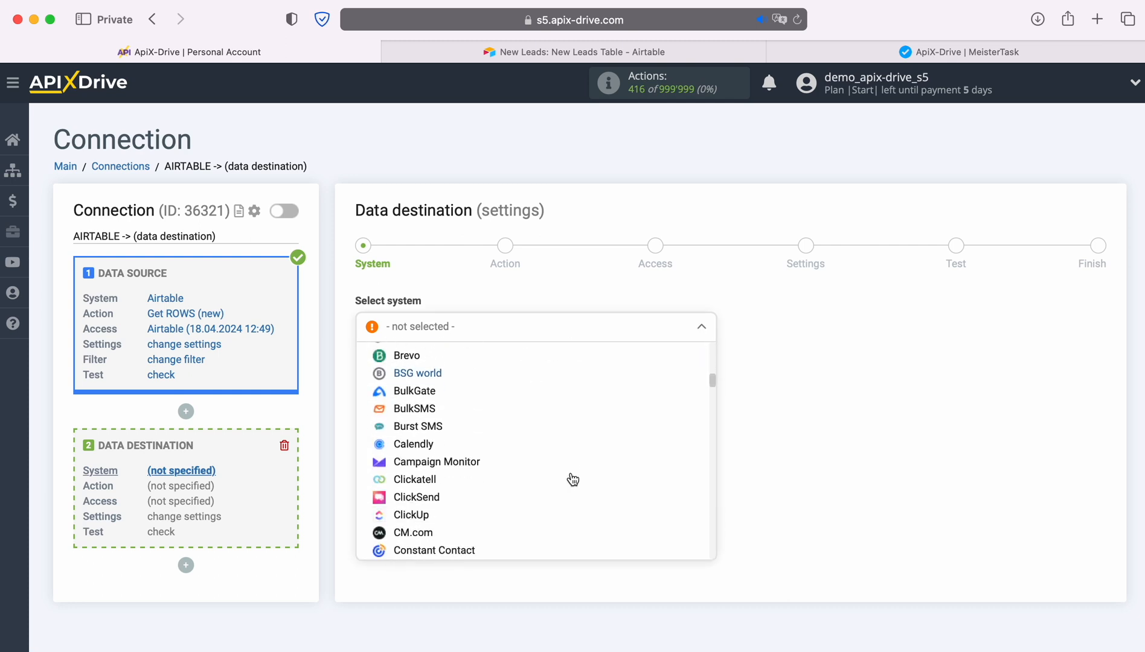
scroll(573, 480, "down", 12)
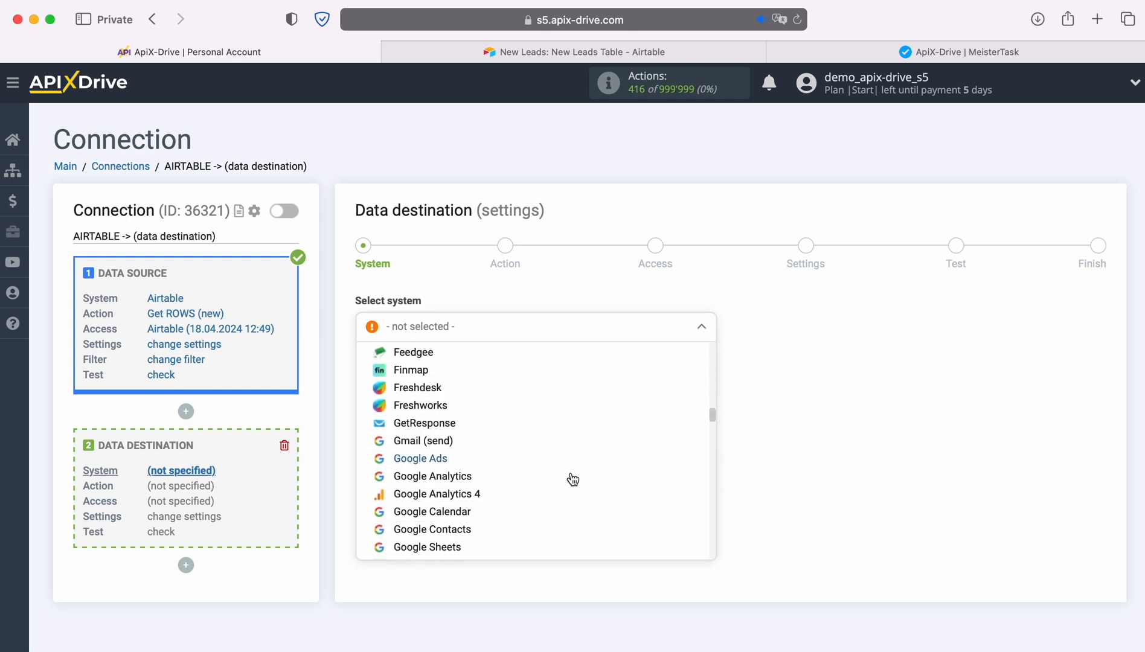
scroll(573, 479, "down", 8)
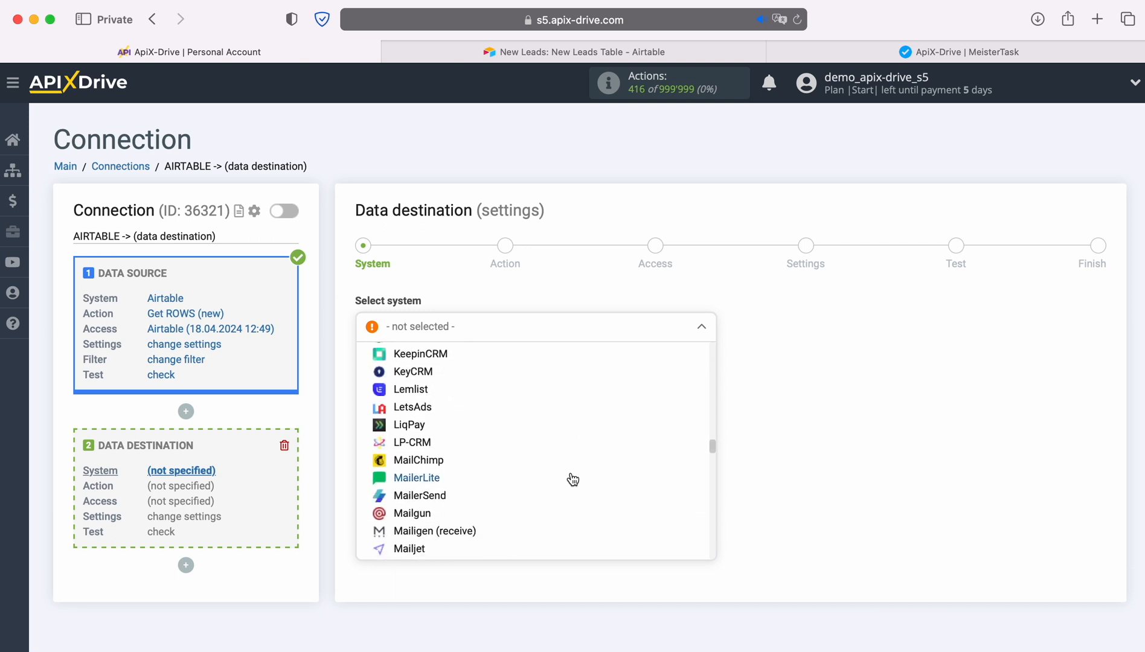
left_click(567, 451)
left_click(446, 384)
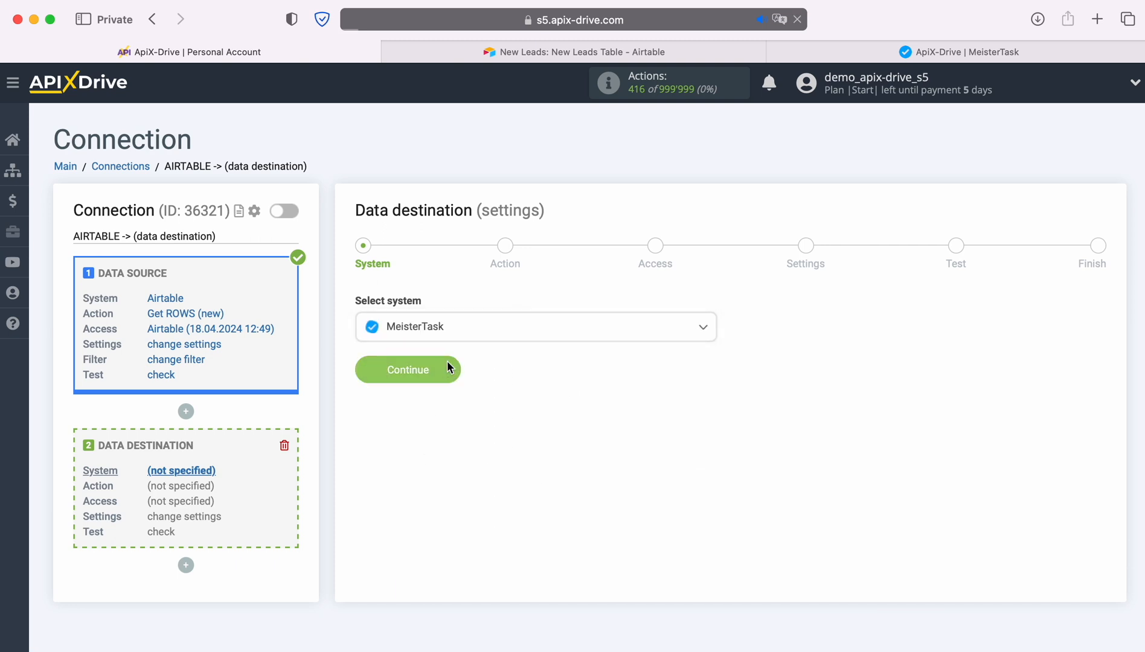
Set the MeisterTask destination action to Create TASK and proceed to account access
left_click(478, 332)
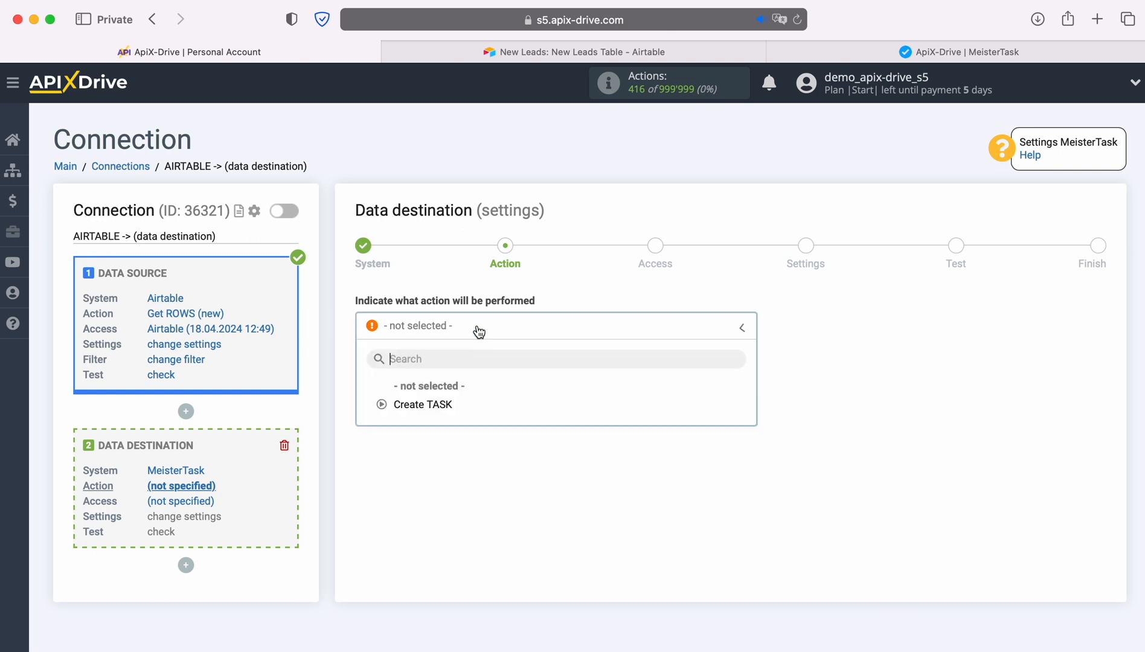
left_click(442, 404)
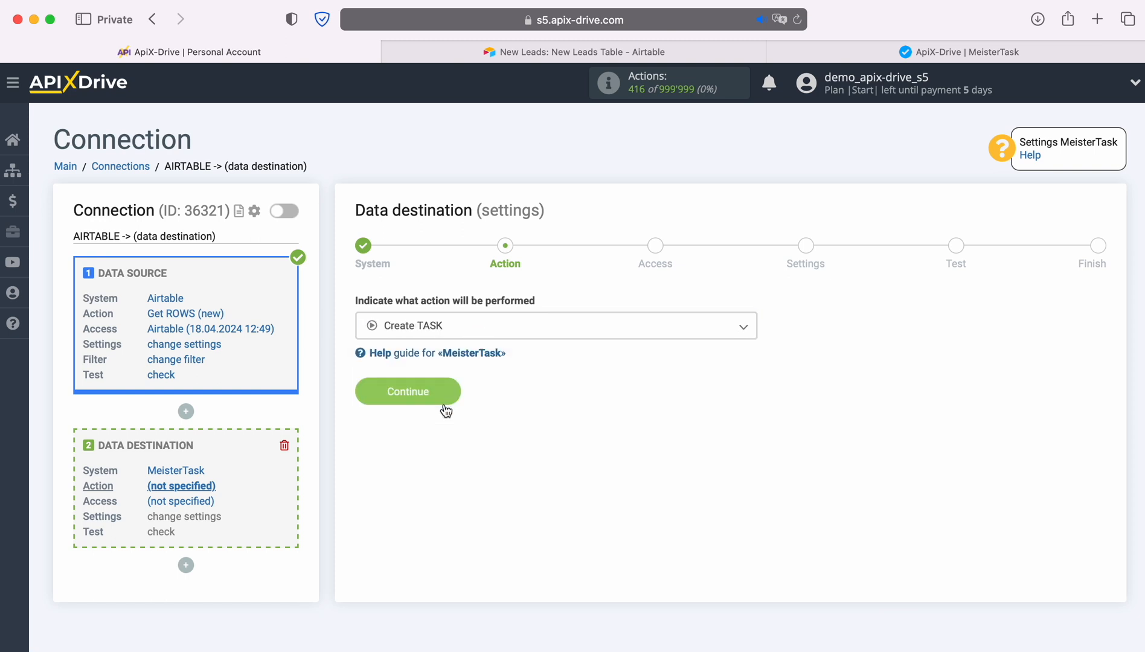
left_click(448, 389)
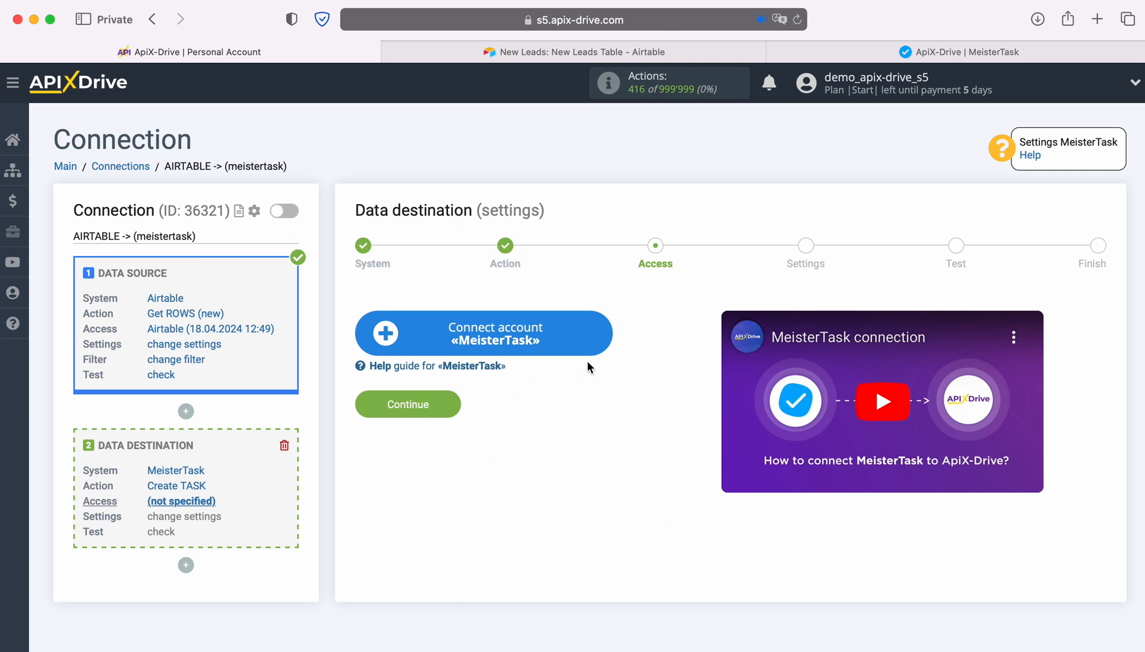
Connect a MeisterTask account by logging in with the account e-mail and password
left_click(601, 330)
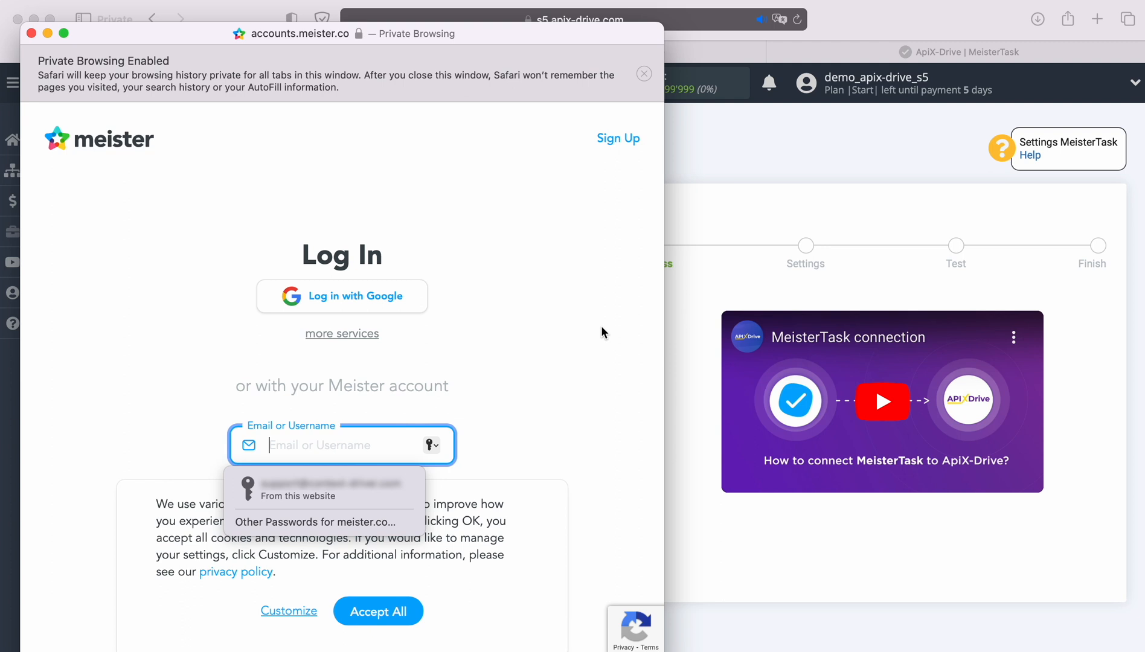
right_click(316, 439)
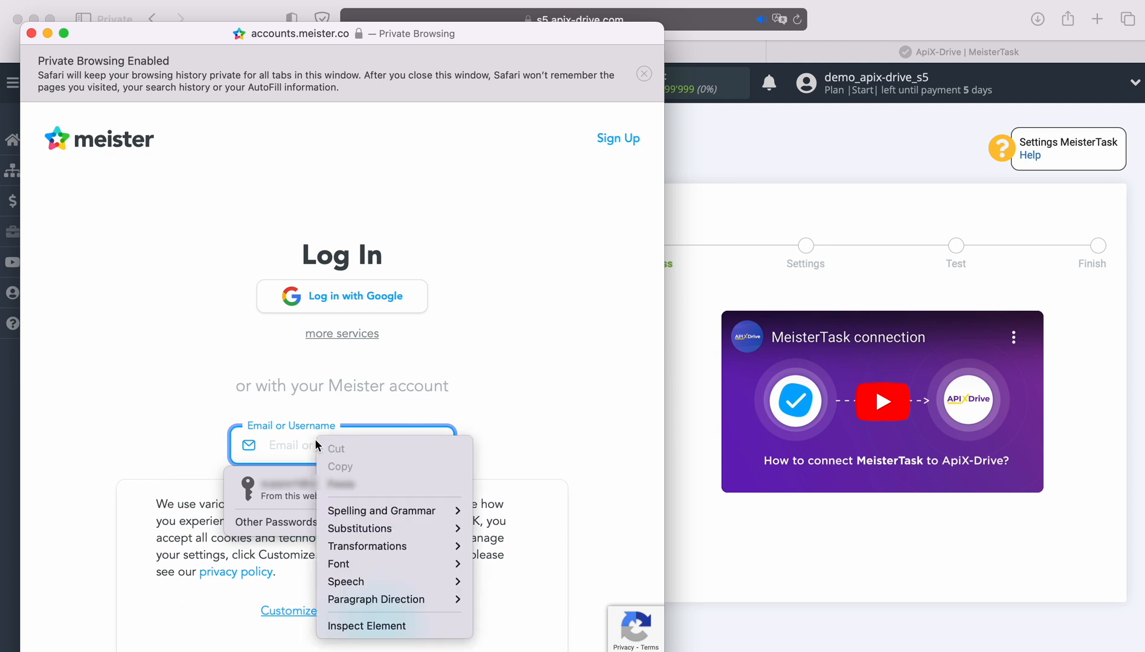
left_click(347, 483)
left_click(364, 613)
left_click(317, 503)
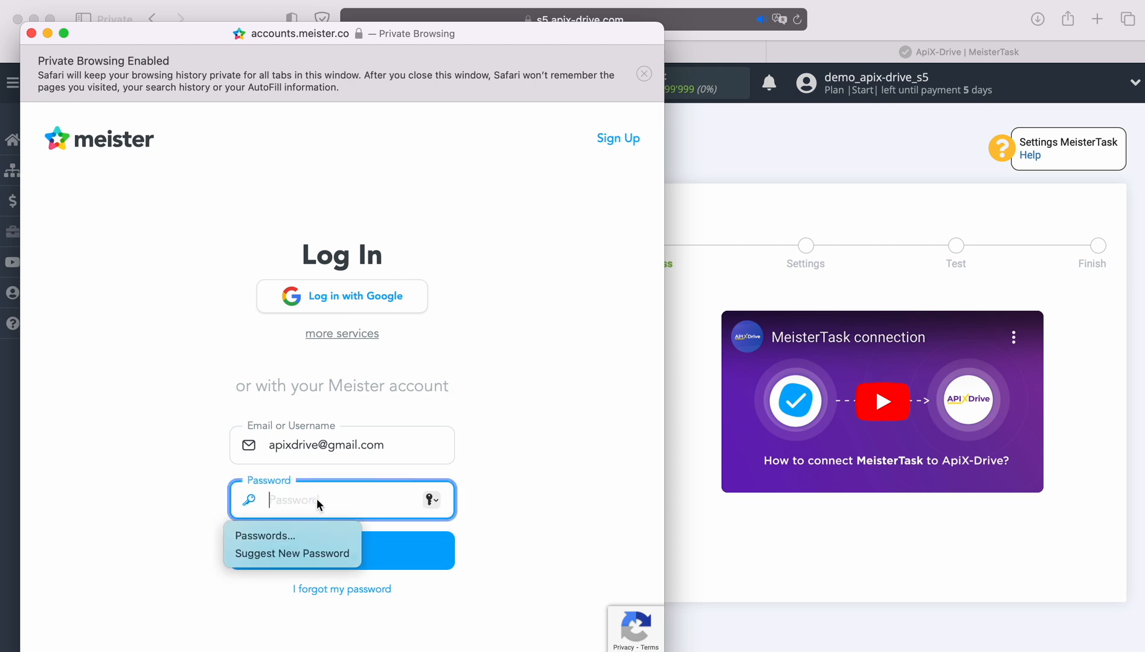
type("•••••••")
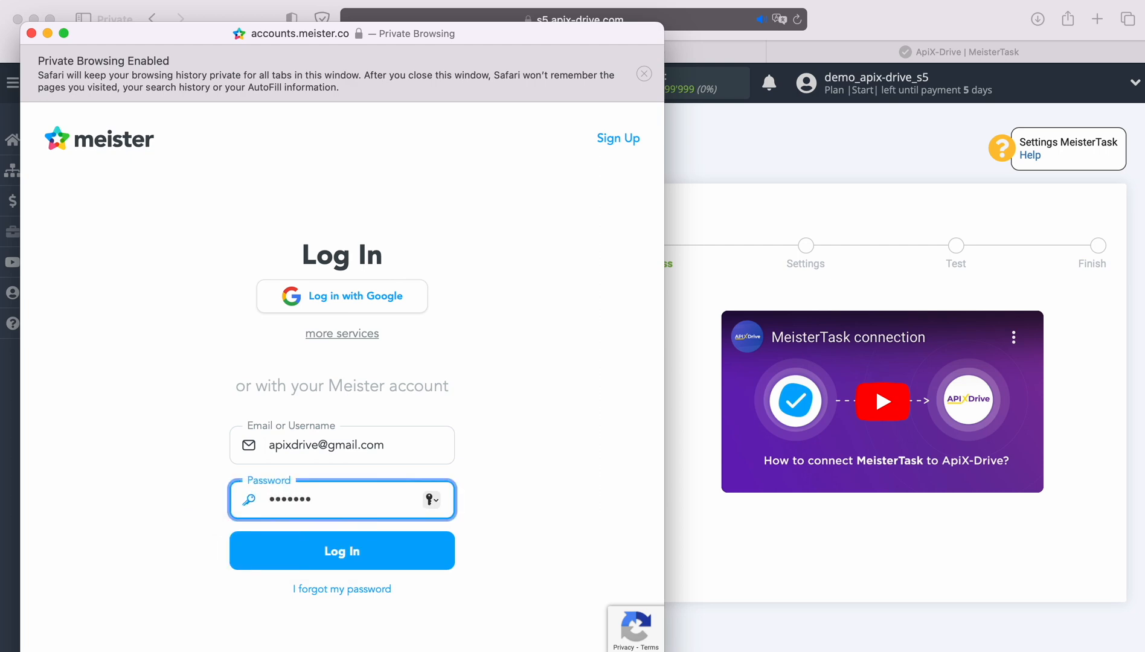
type("••••••")
left_click(328, 549)
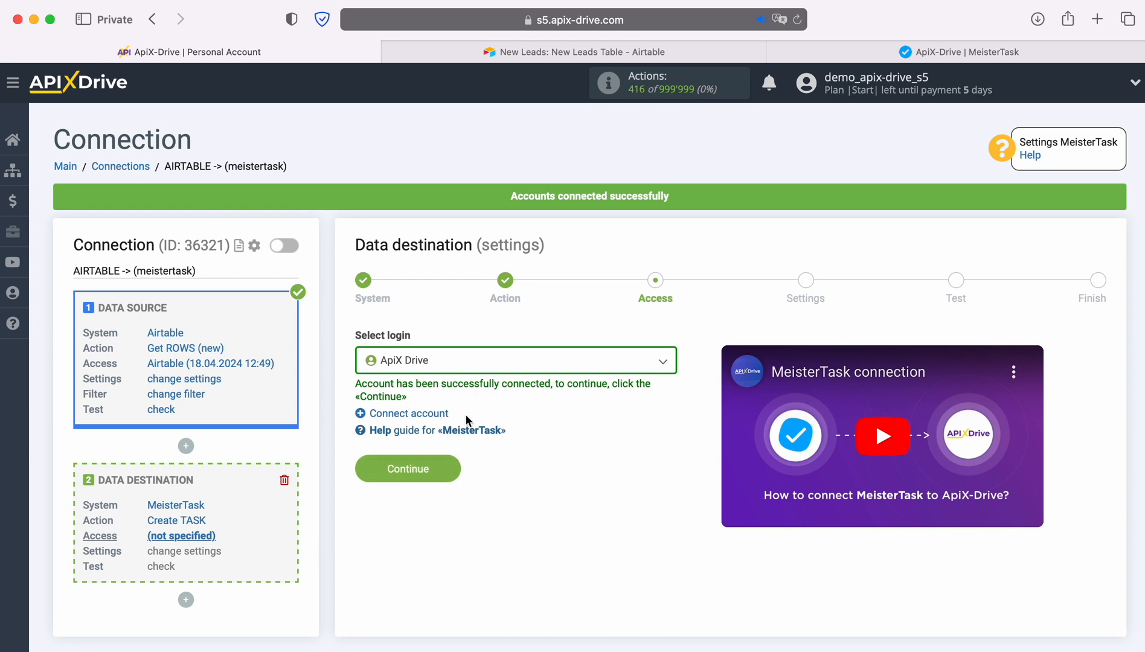
Select the connected ApiX Drive login for MeisterTask and proceed to the destination settings
left_click(540, 362)
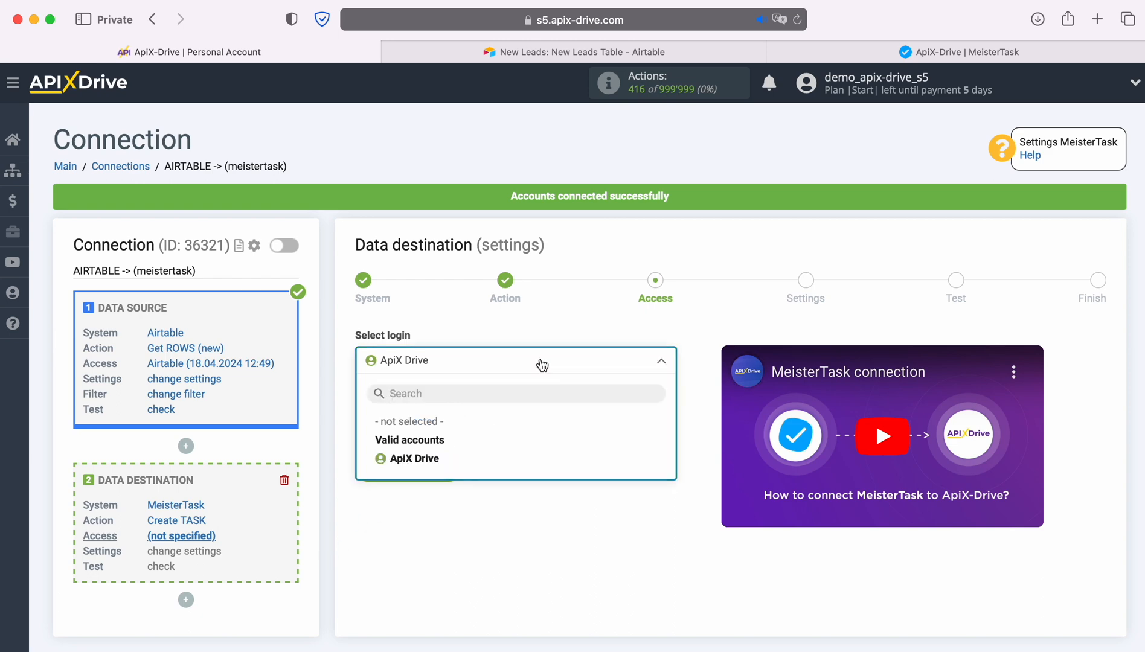
left_click(430, 457)
left_click(434, 466)
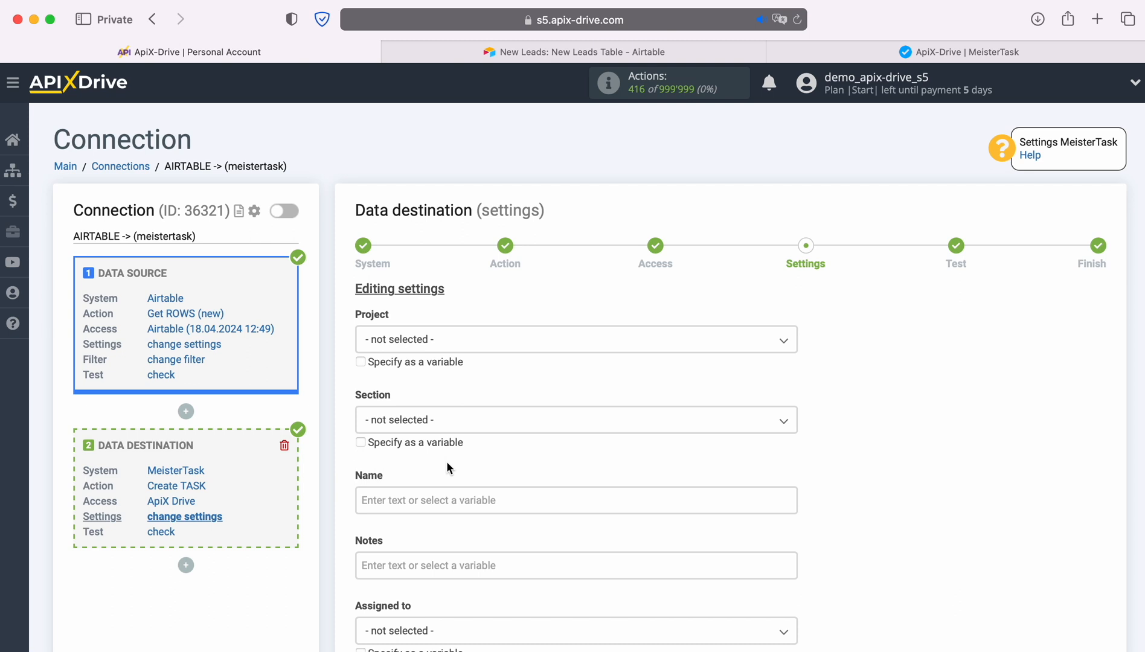
Set the task's project to ApiX-Drive and its section to Open
left_click(423, 342)
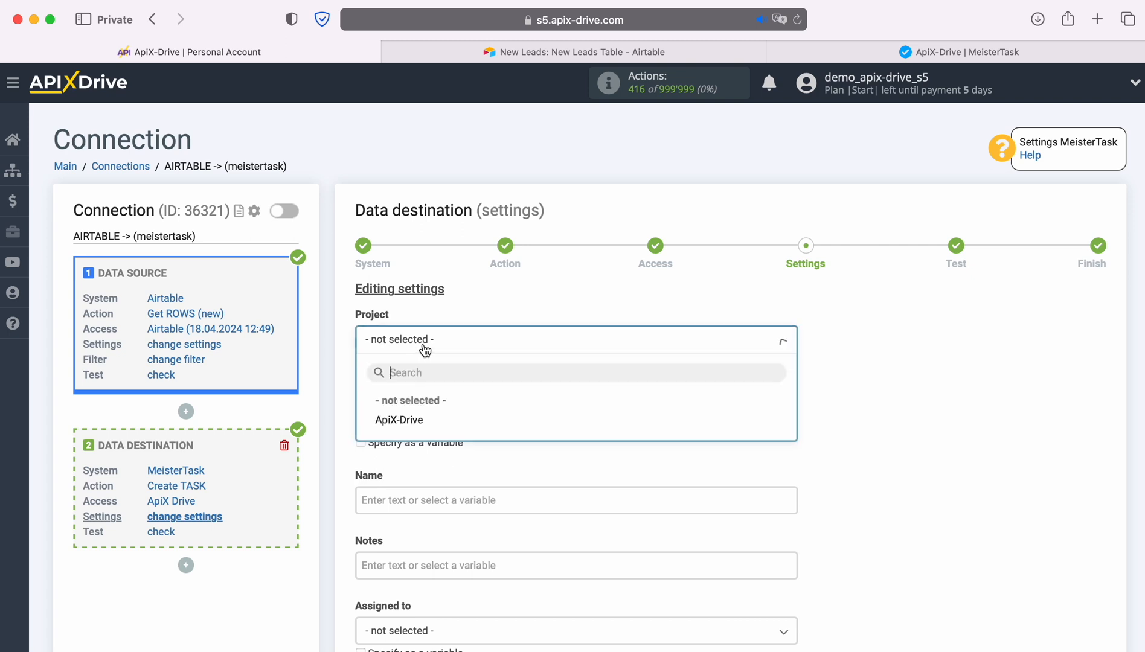
left_click(411, 417)
left_click(414, 421)
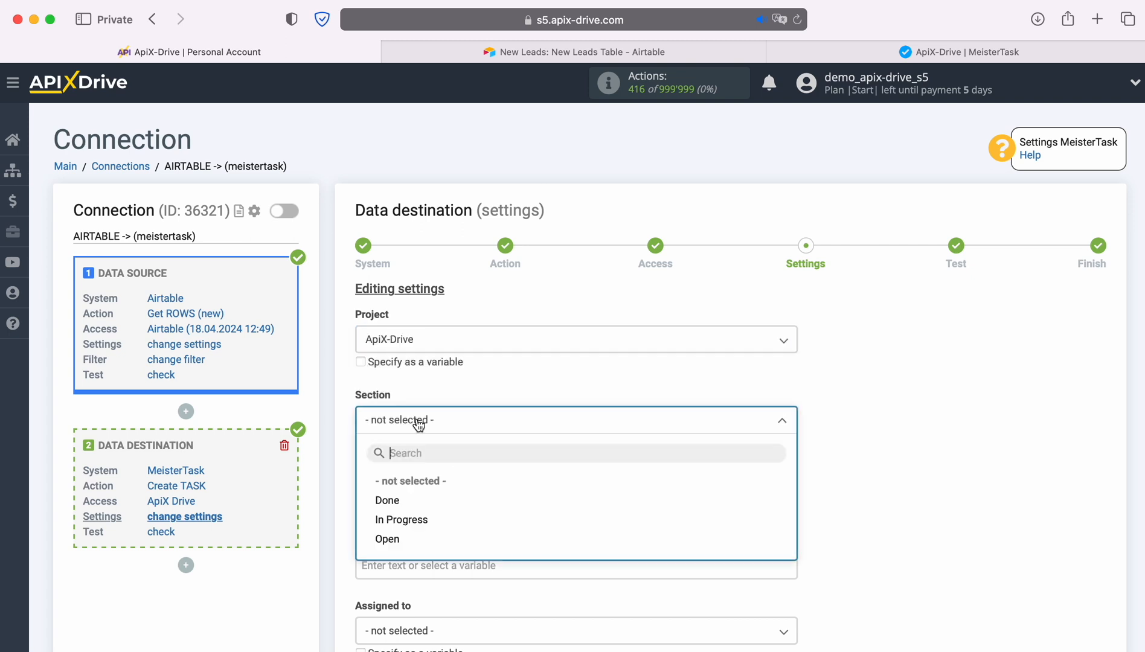
left_click(387, 539)
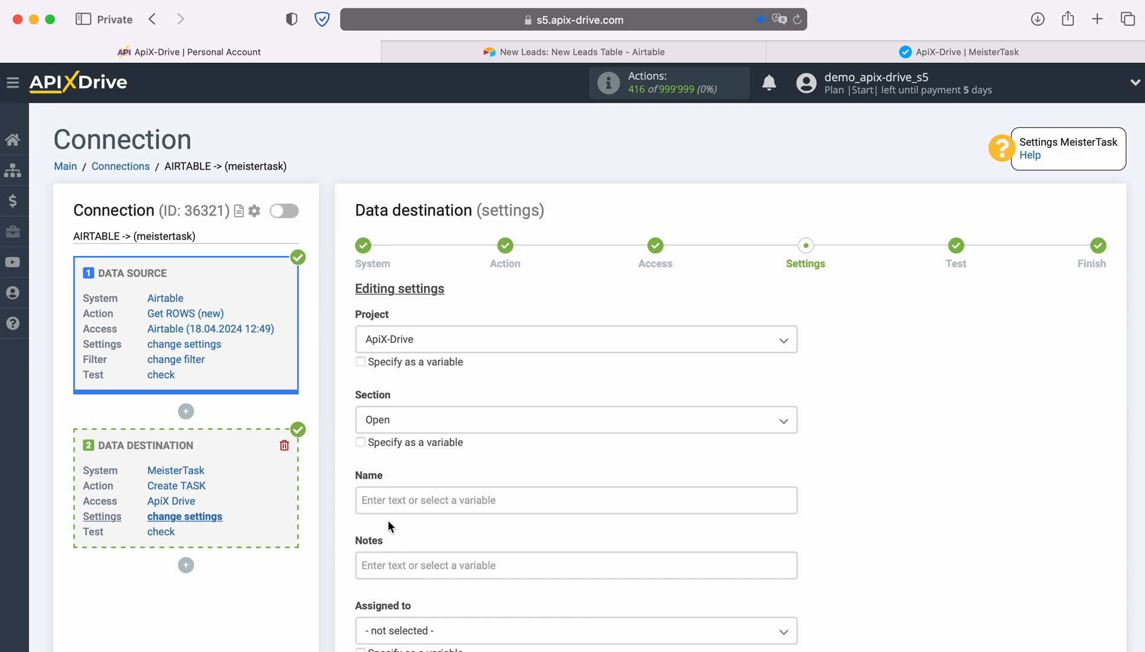
Build the task name from the text "New Row from AirTable" followed by the Airtable Name variable
left_click(389, 499)
scroll(422, 423, "down", 5)
scroll(676, 406, "down", 3)
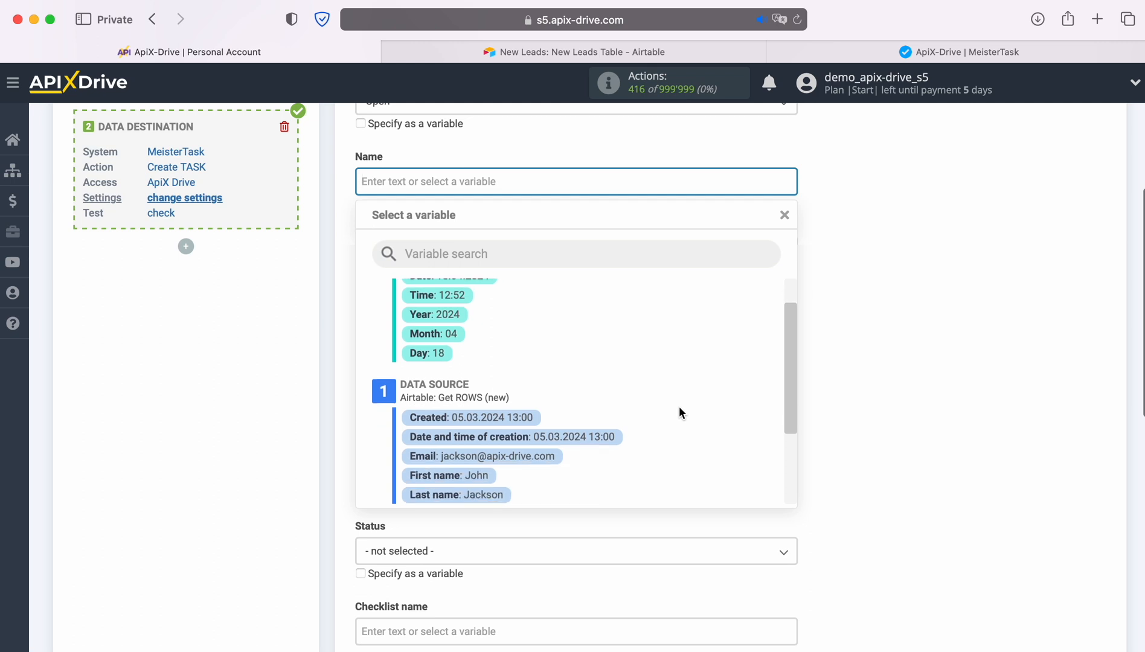
left_click(490, 454)
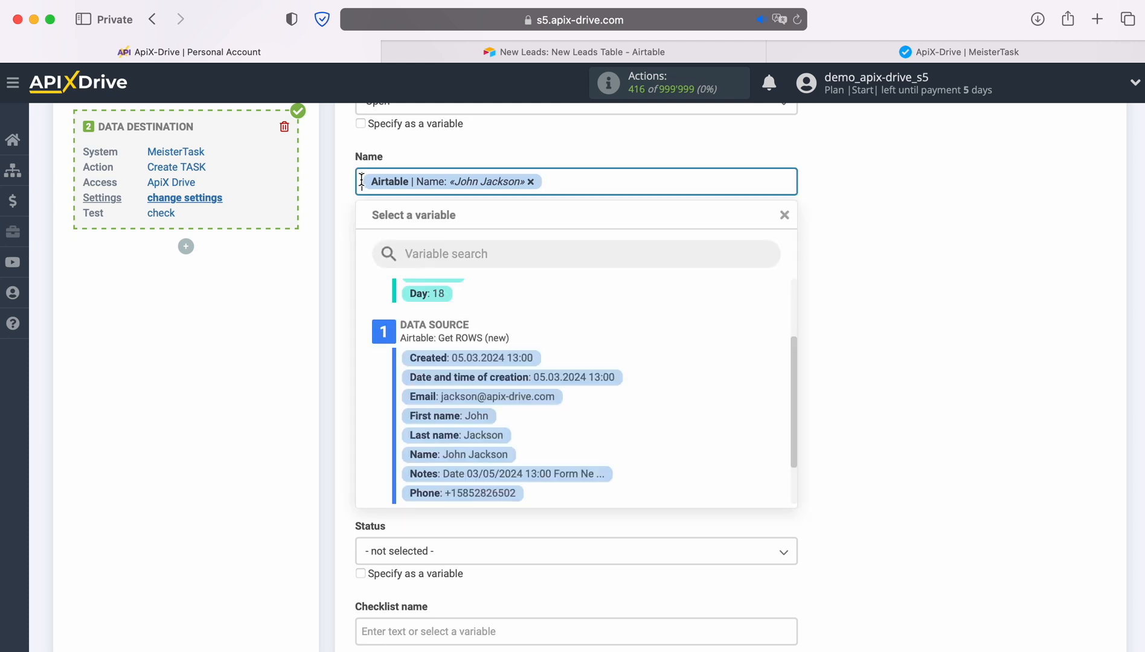
type("New Row fro ")
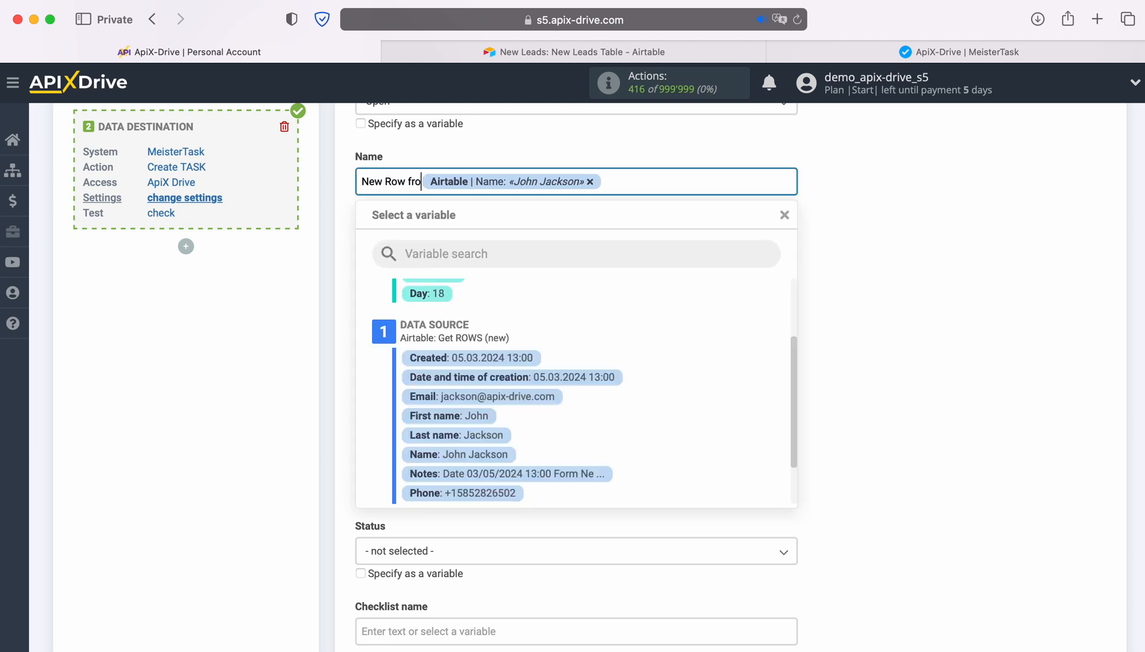
type("m A")
type("irTable")
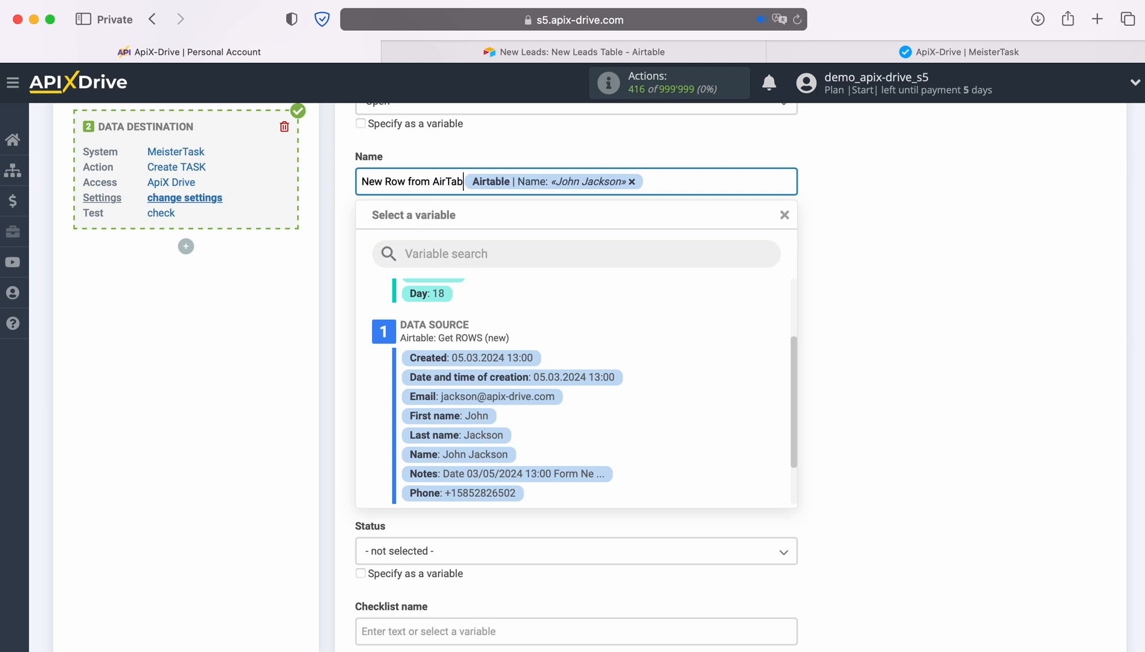
left_click(253, 294)
Start the task notes with a "Date" label followed by the Airtable Created variable
left_click(414, 244)
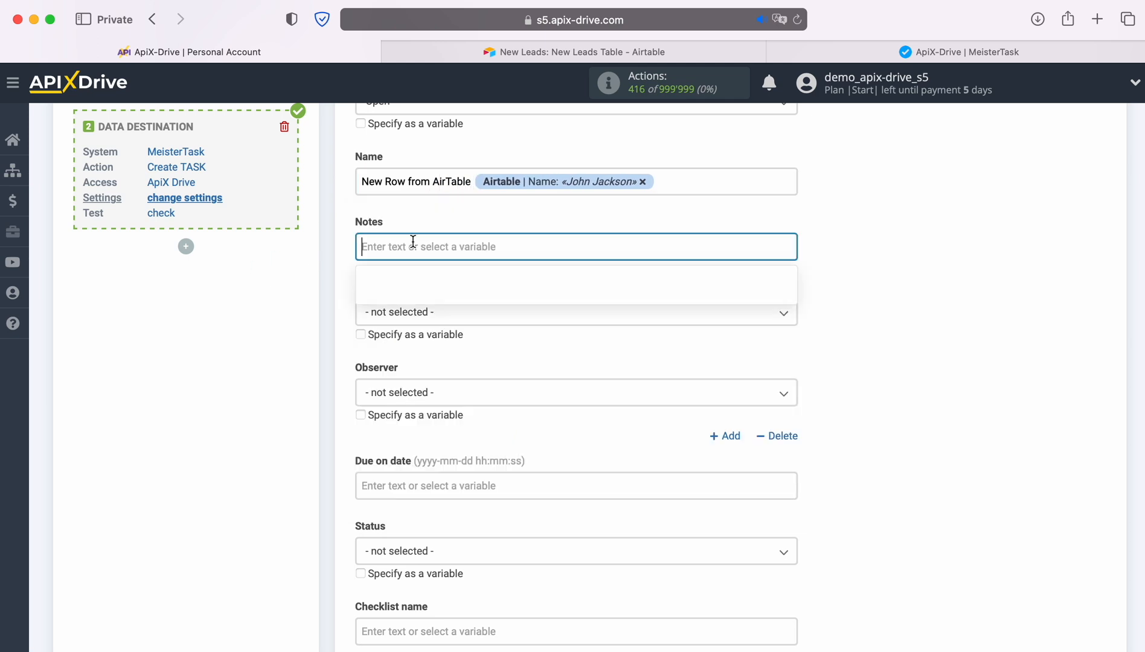
type("Date")
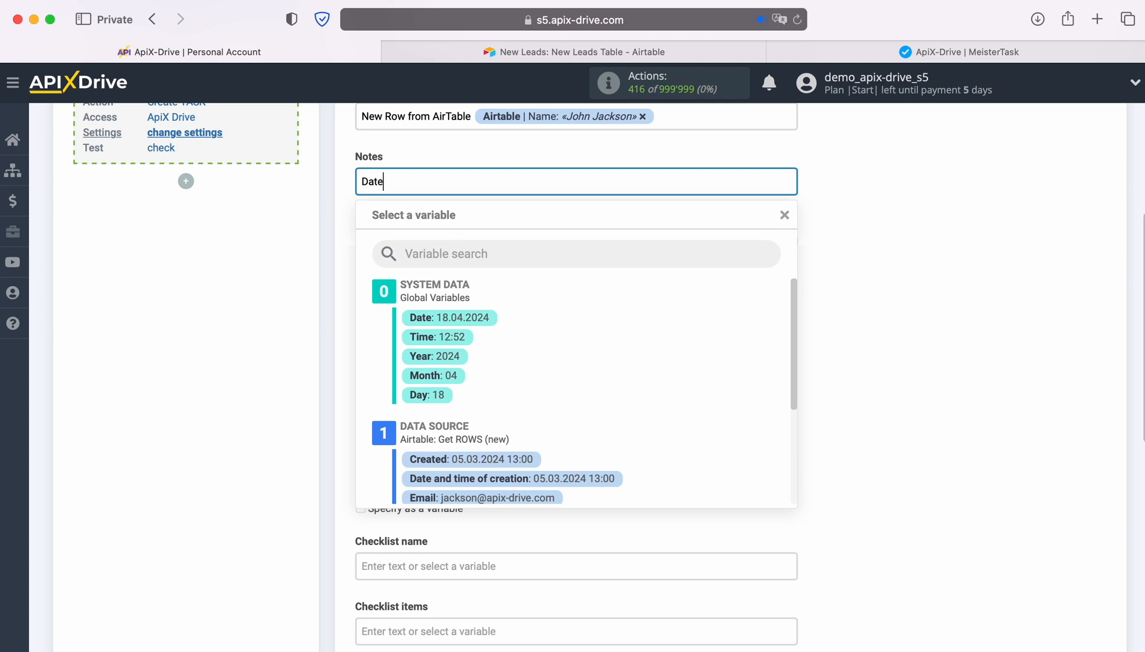
scroll(660, 417, "down", 1)
left_click(490, 414)
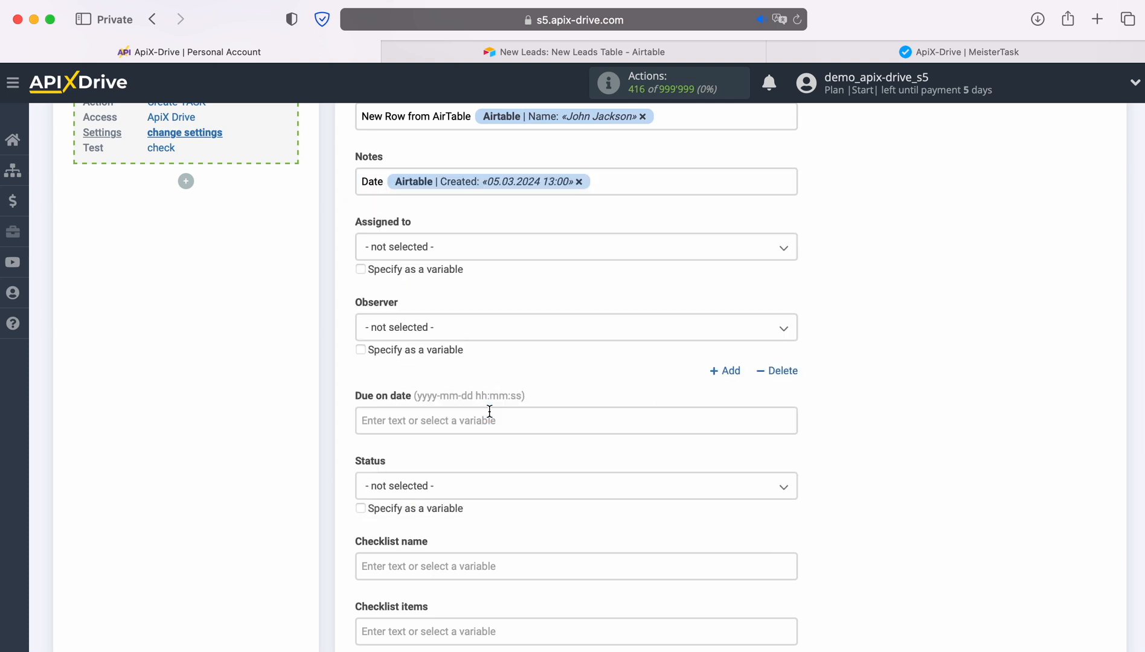
Add a "Name" line to the notes with the Airtable First name and Last name variables
key("Return")
type("Name")
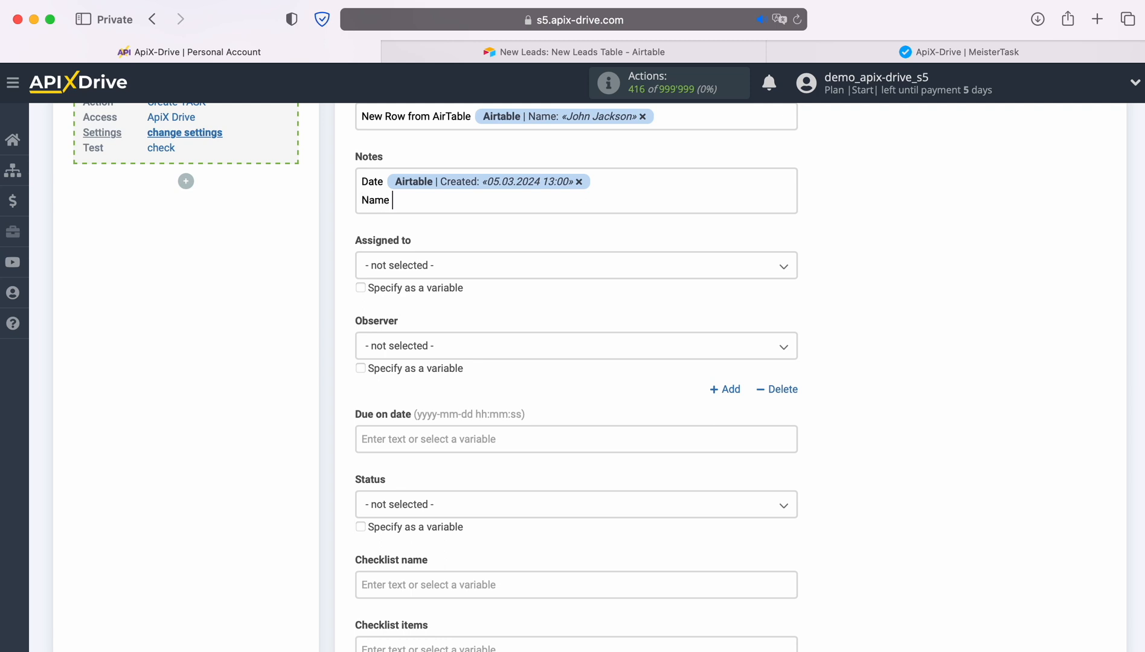
left_click(469, 208)
scroll(588, 396, "down", 1)
left_click(475, 417)
left_click(583, 204)
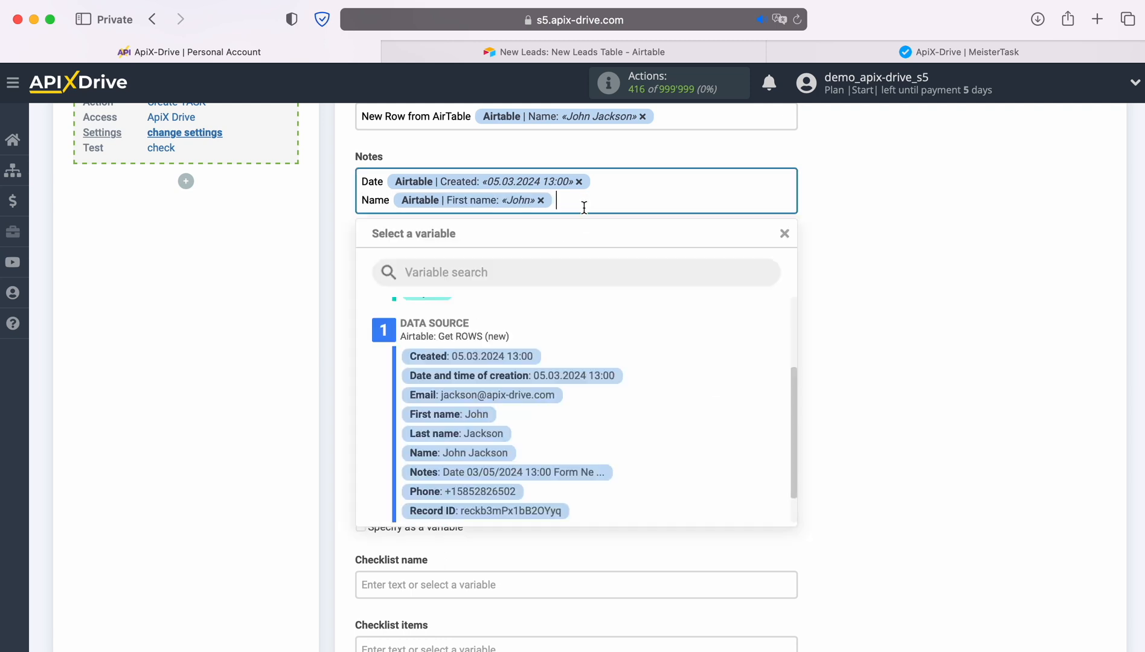
left_click(472, 435)
Add "Email" and "Phone" lines to the notes, each followed by its matching Airtable variable
type("Email")
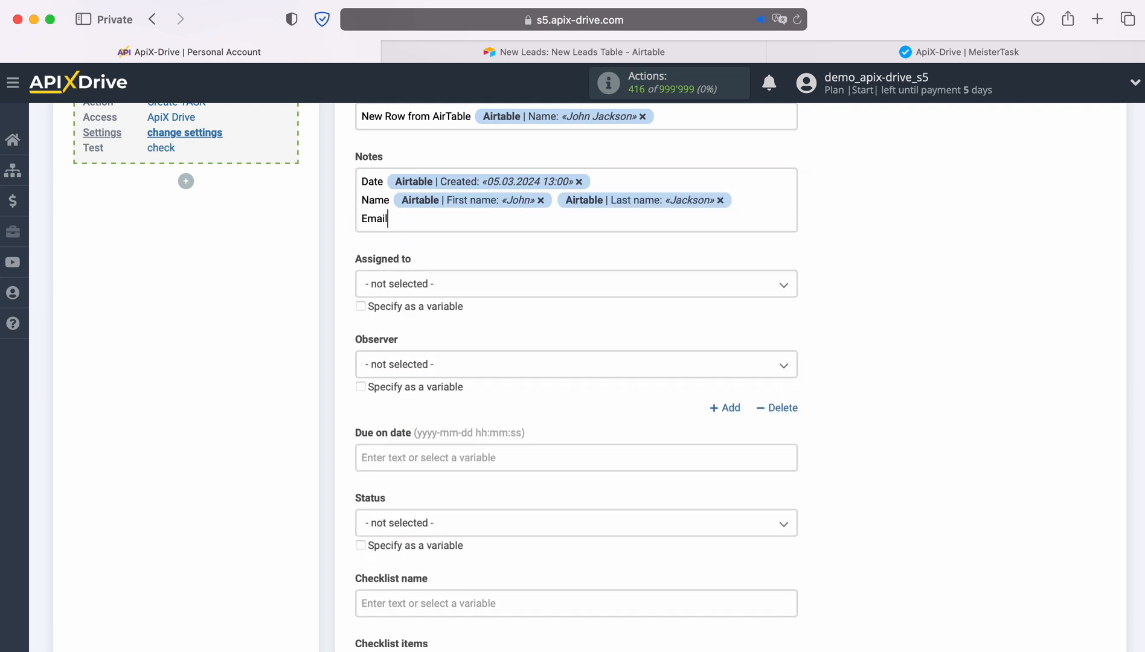
left_click(451, 224)
left_click(539, 416)
key("Return")
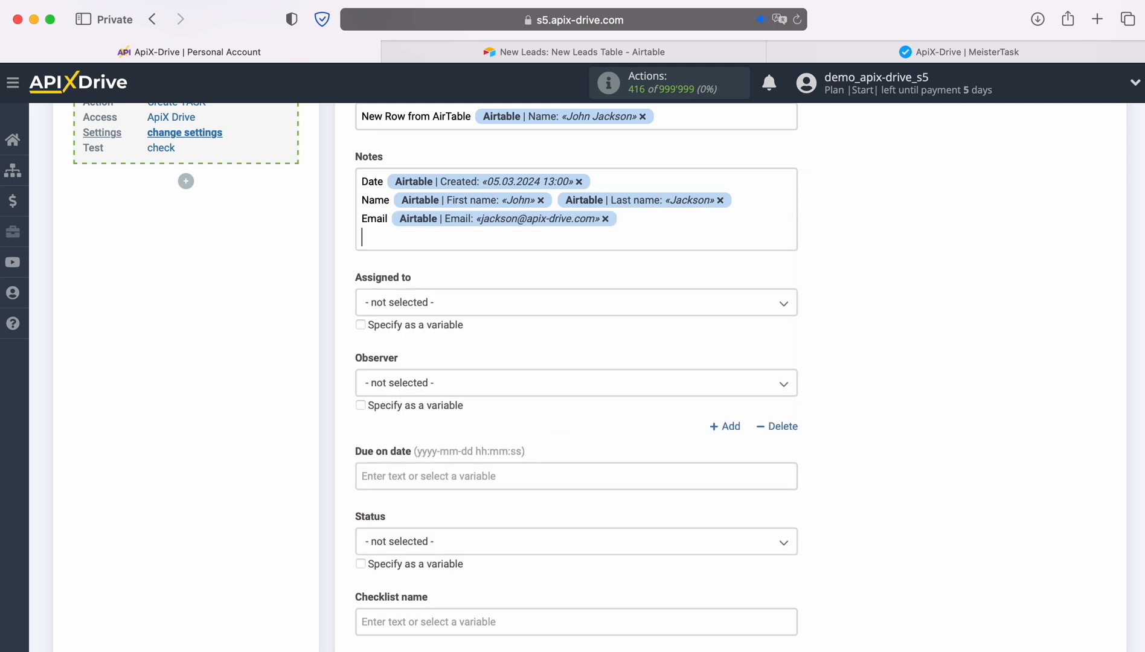
type("Phone")
left_click(461, 240)
scroll(514, 459, "down", 2)
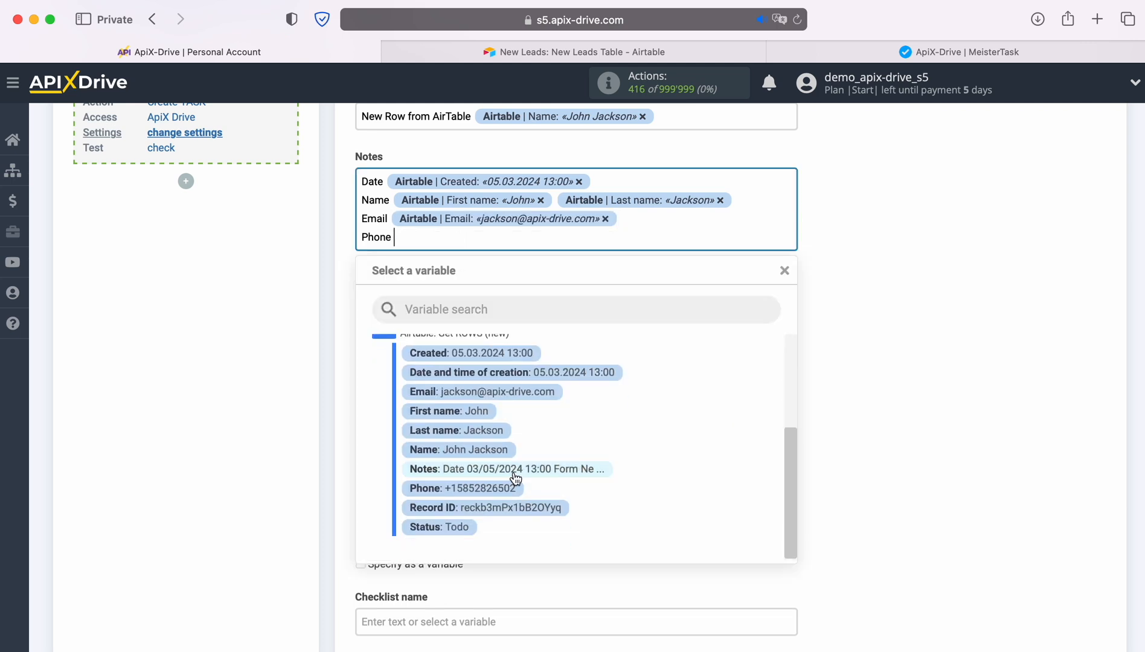
left_click(507, 484)
Add a "Note" line to the notes with the Airtable Notes variable
key("Return")
type("Note")
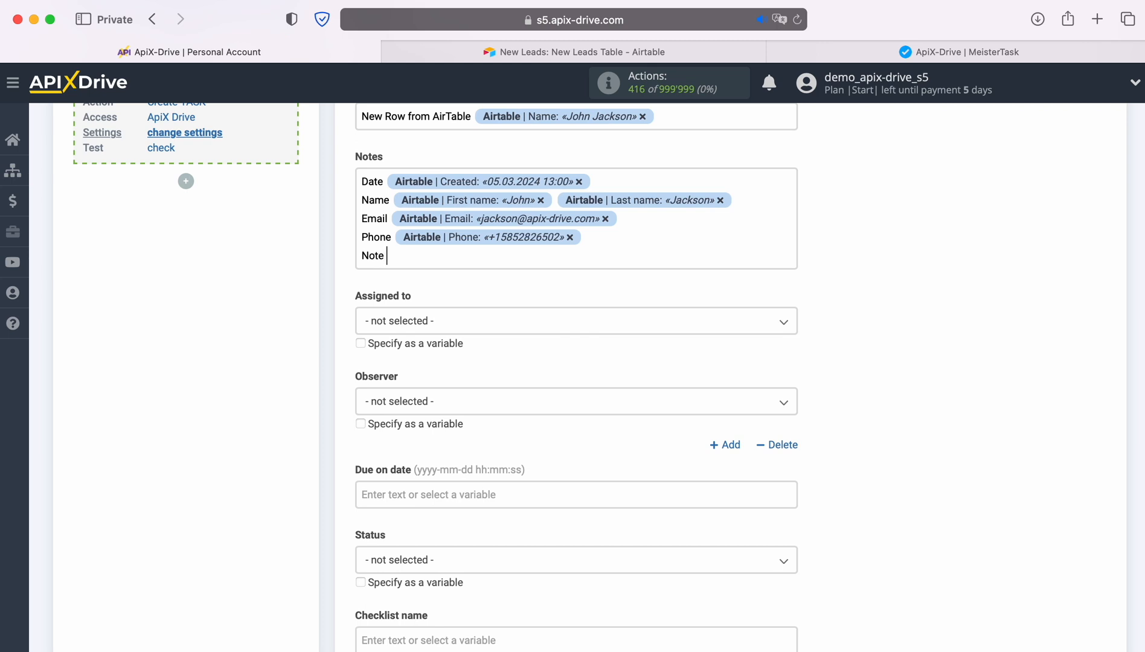
left_click(472, 257)
left_click(544, 486)
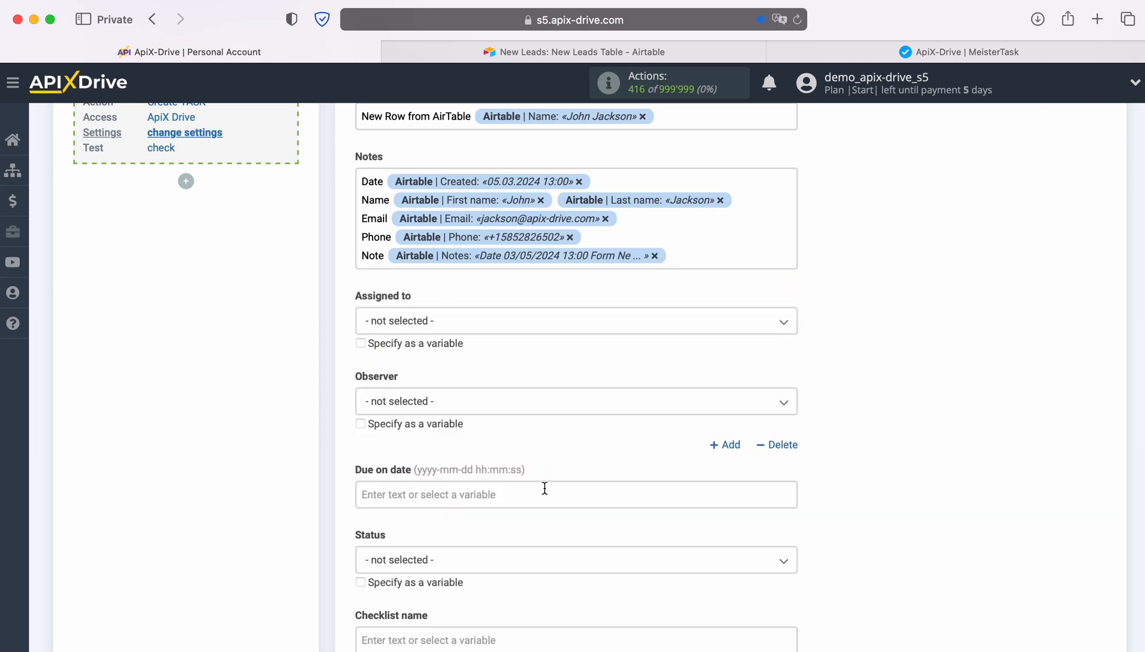
Set the task status to Open and save the destination settings, leaving the remaining fields empty
scroll(544, 488, "down", 1)
scroll(544, 487, "down", 2)
scroll(544, 488, "down", 3)
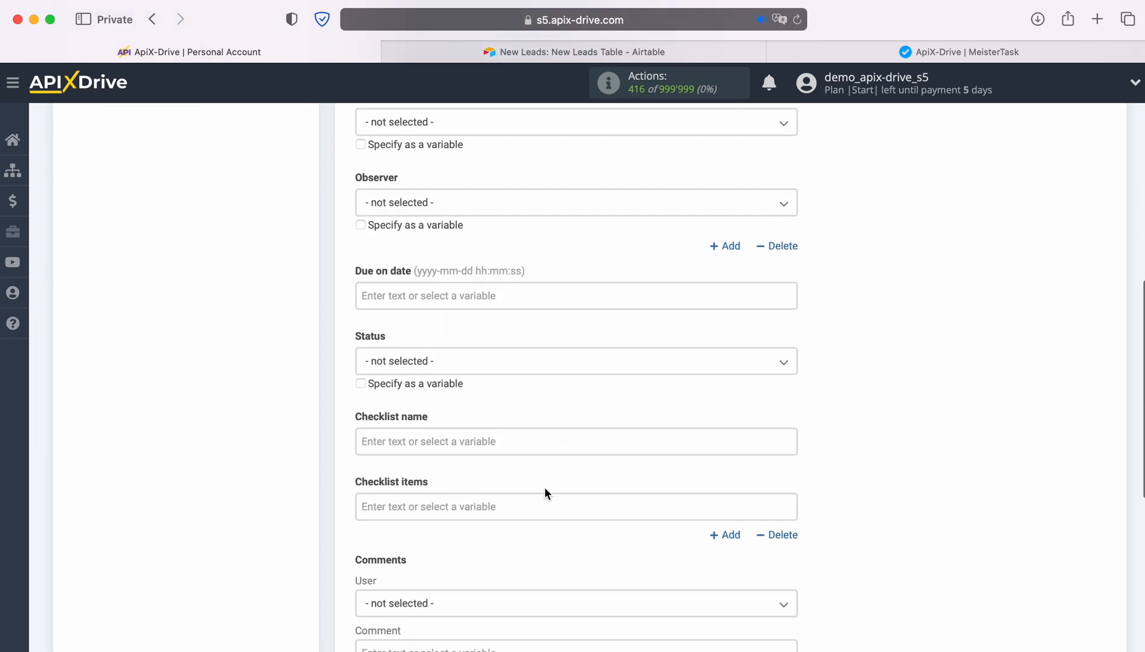
left_click(437, 361)
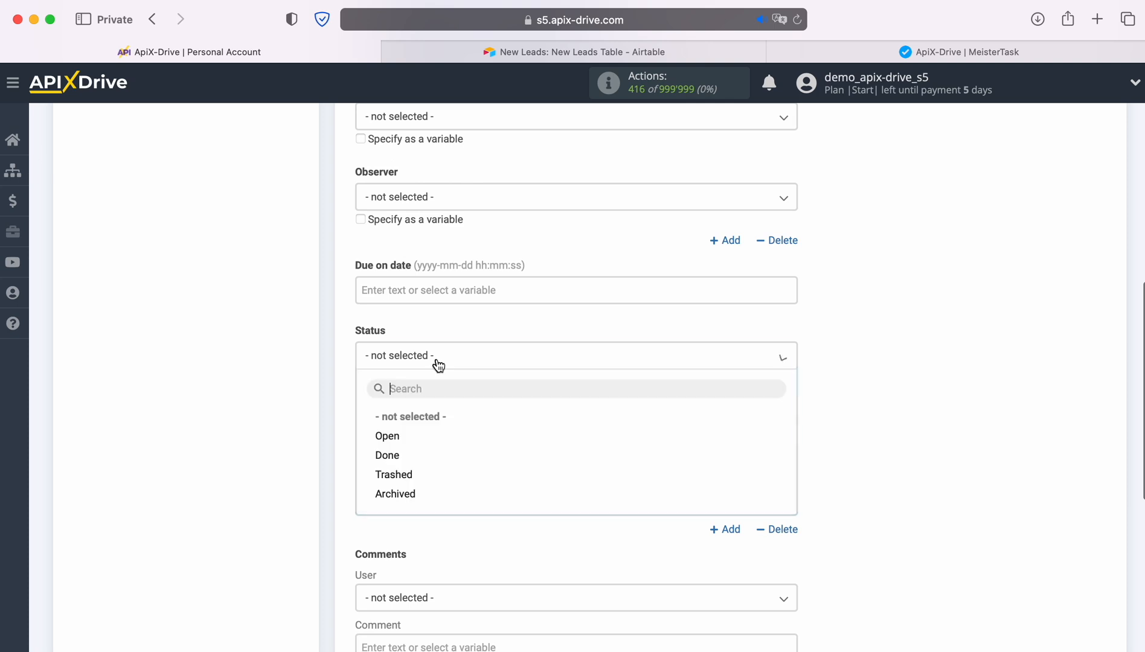
left_click(393, 436)
scroll(552, 396, "down", 4)
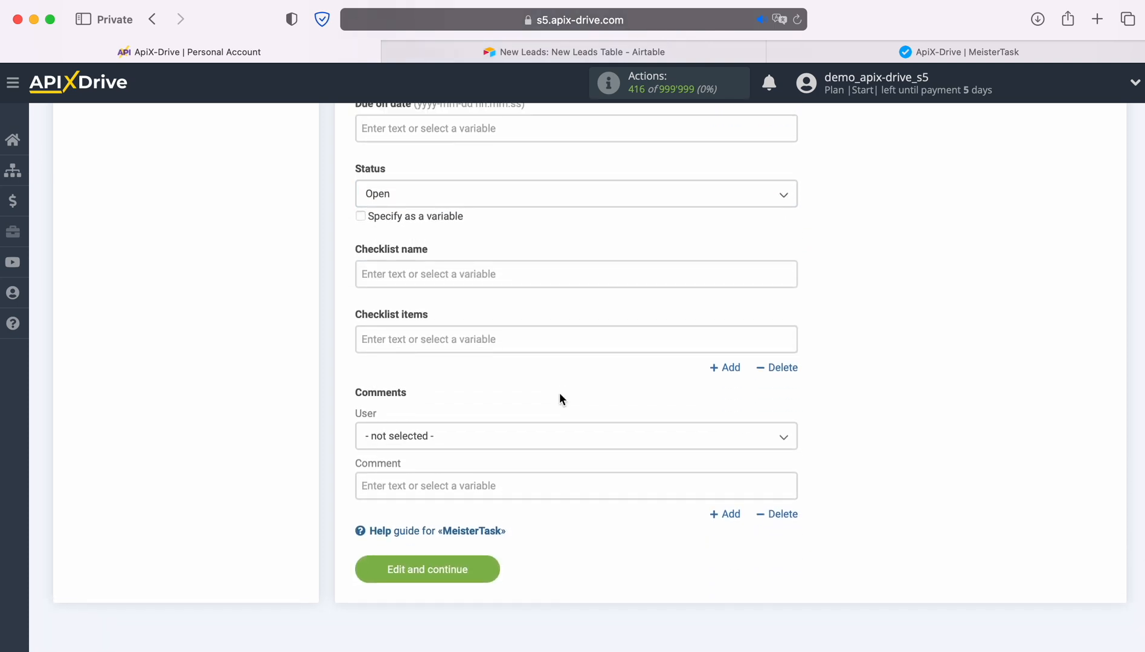
left_click(483, 567)
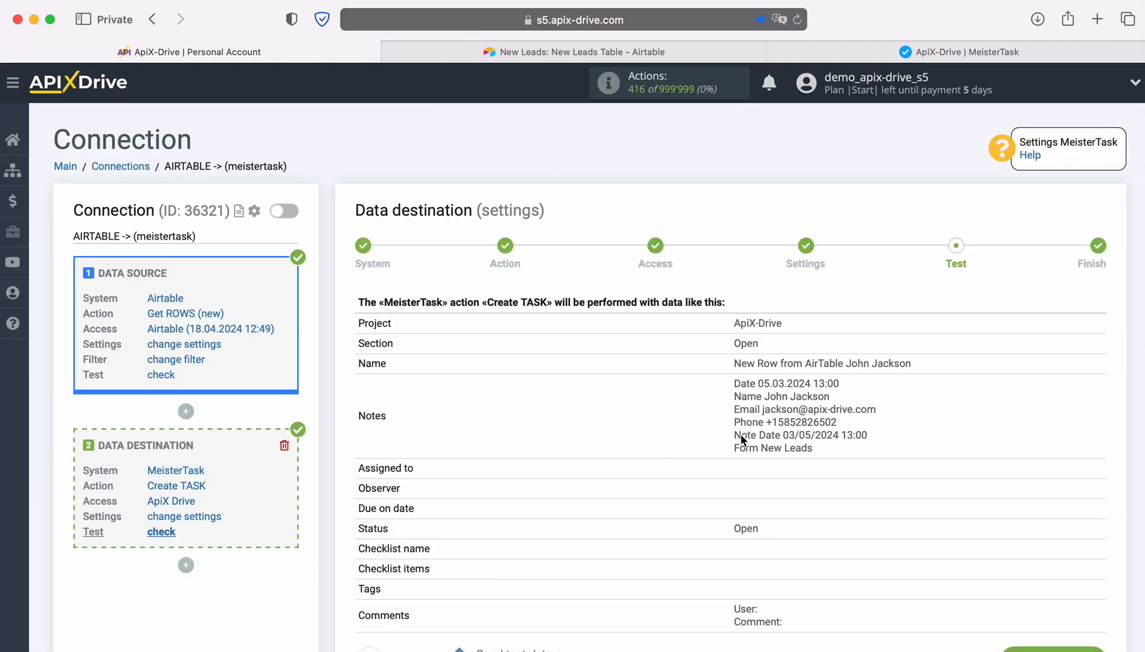
Send the test data to MeisterTask and open the created task from the board's Open section
scroll(1052, 419, "down", 2)
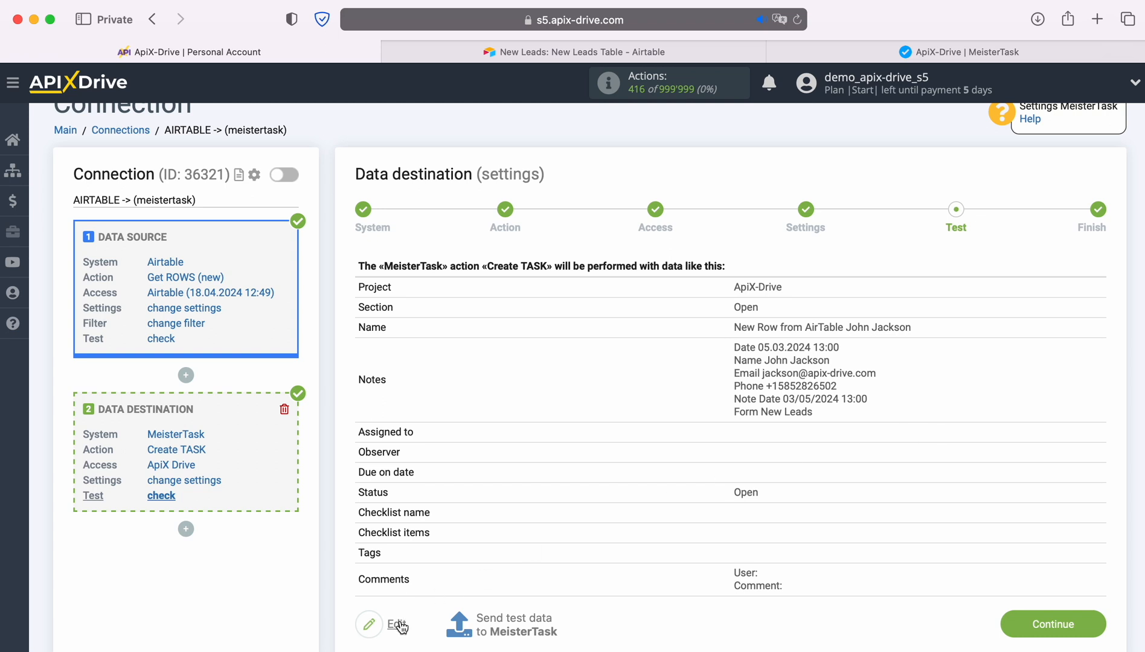
left_click(513, 619)
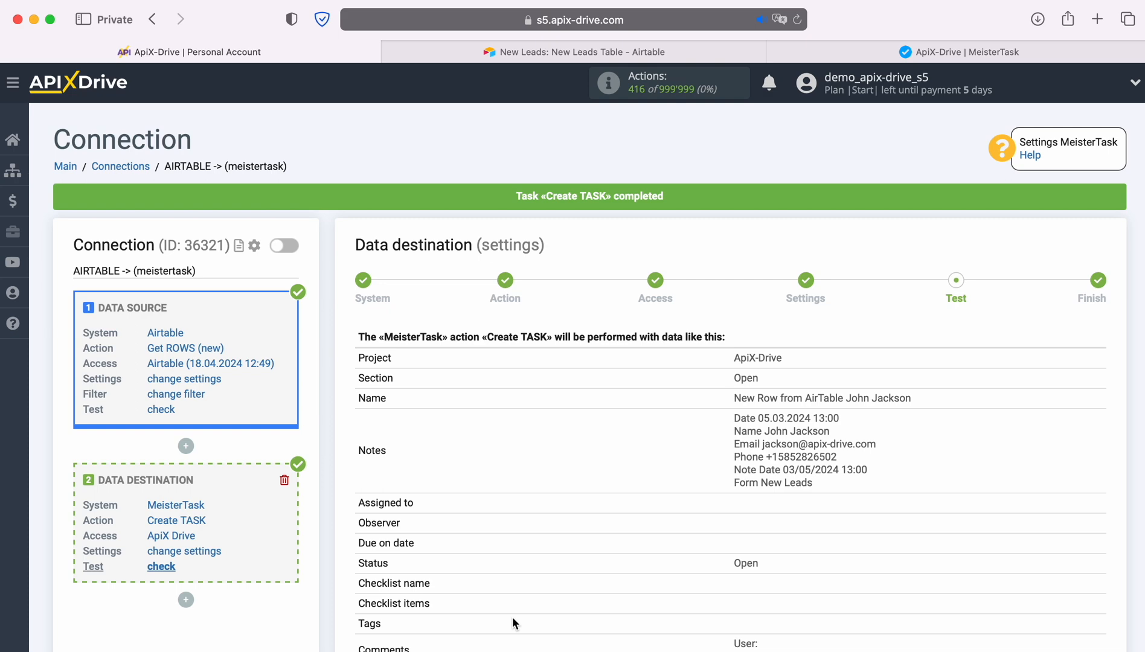
left_click(904, 49)
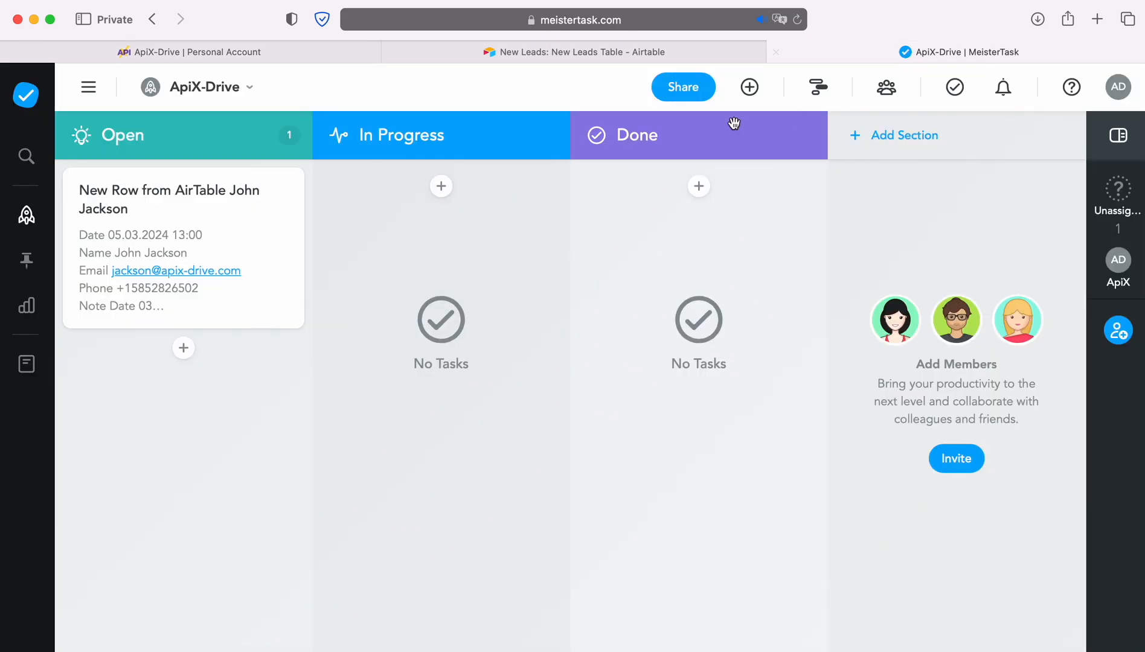
left_click(181, 192)
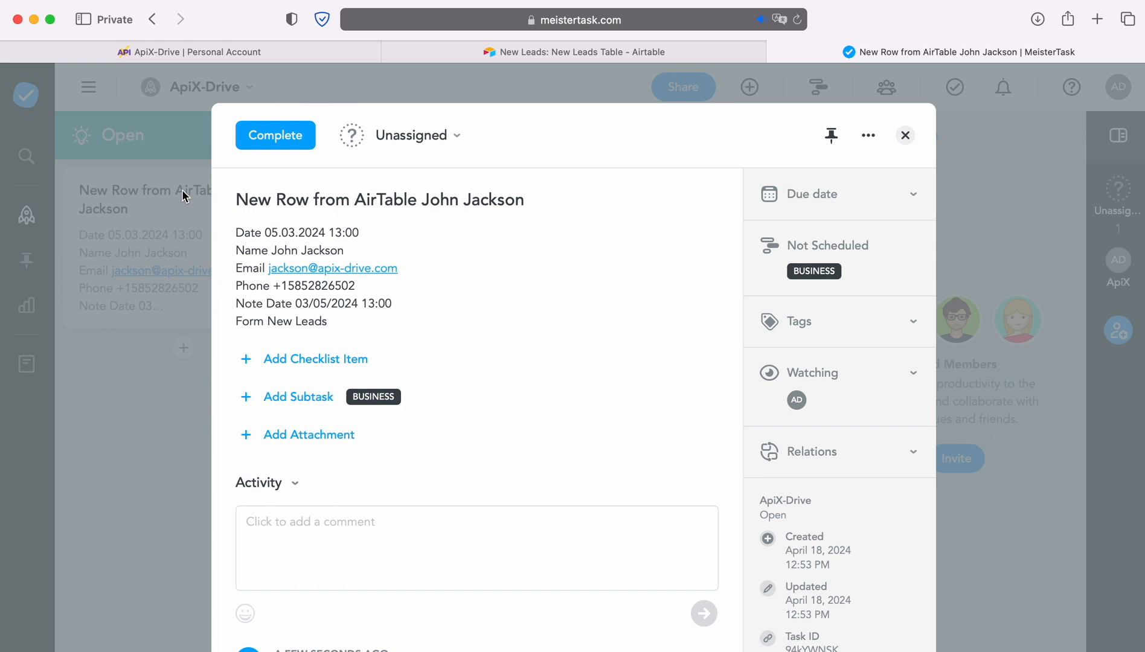
Return to ApiX-Drive, complete the data destination setup and enable auto-update for the connection
left_click(125, 44)
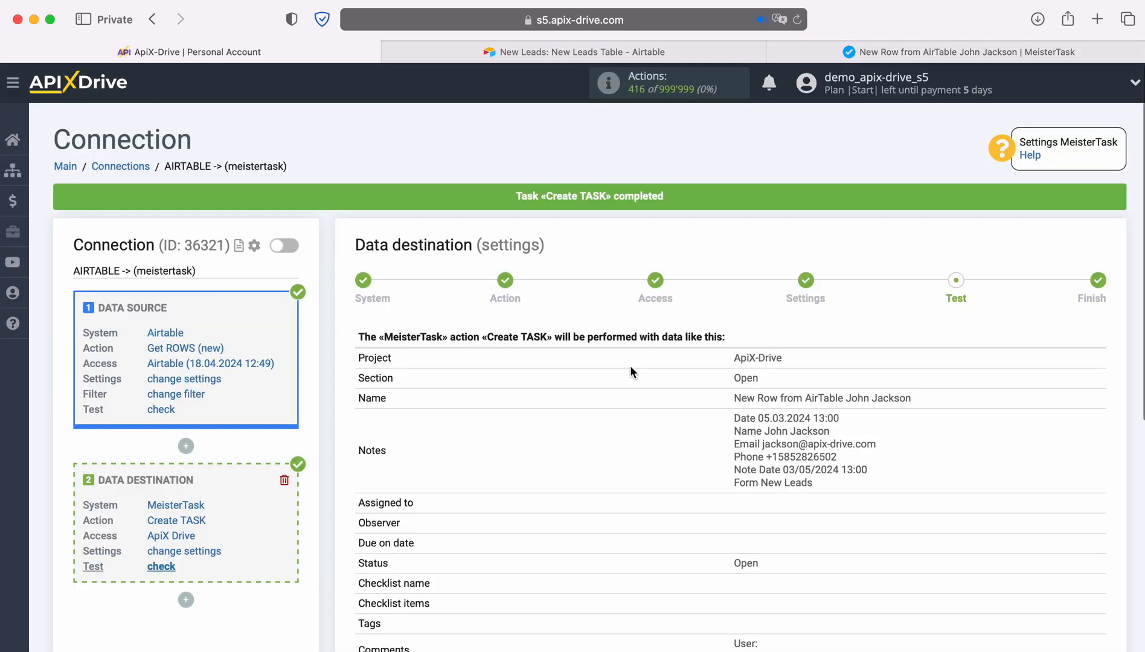
scroll(1086, 433, "down", 5)
left_click(1100, 531)
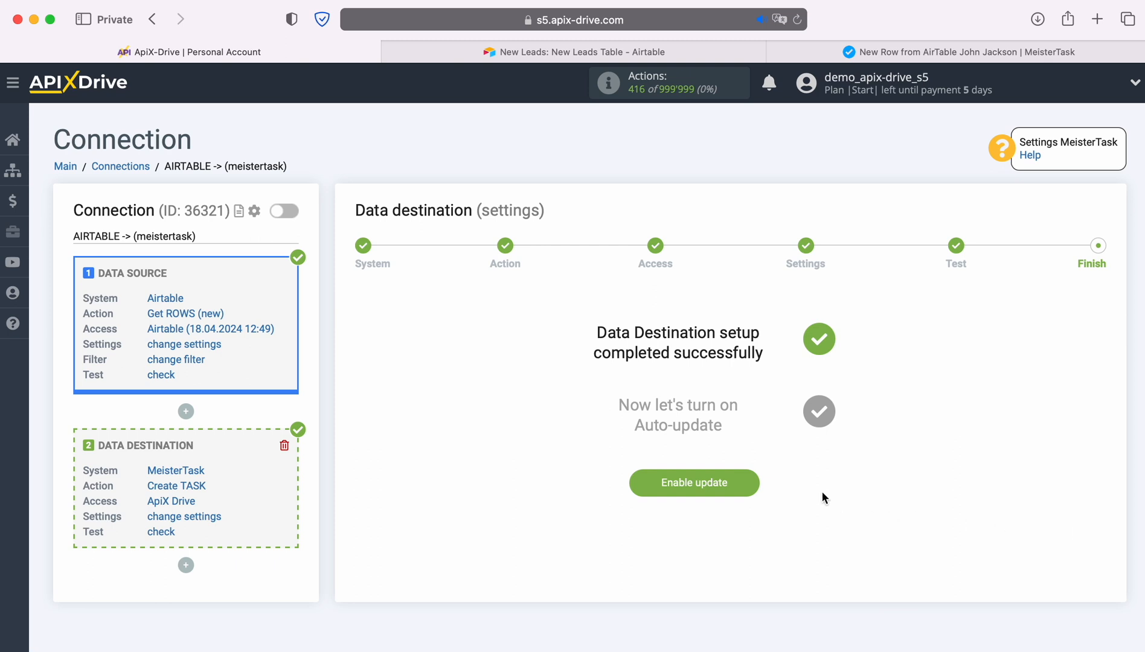
left_click(750, 485)
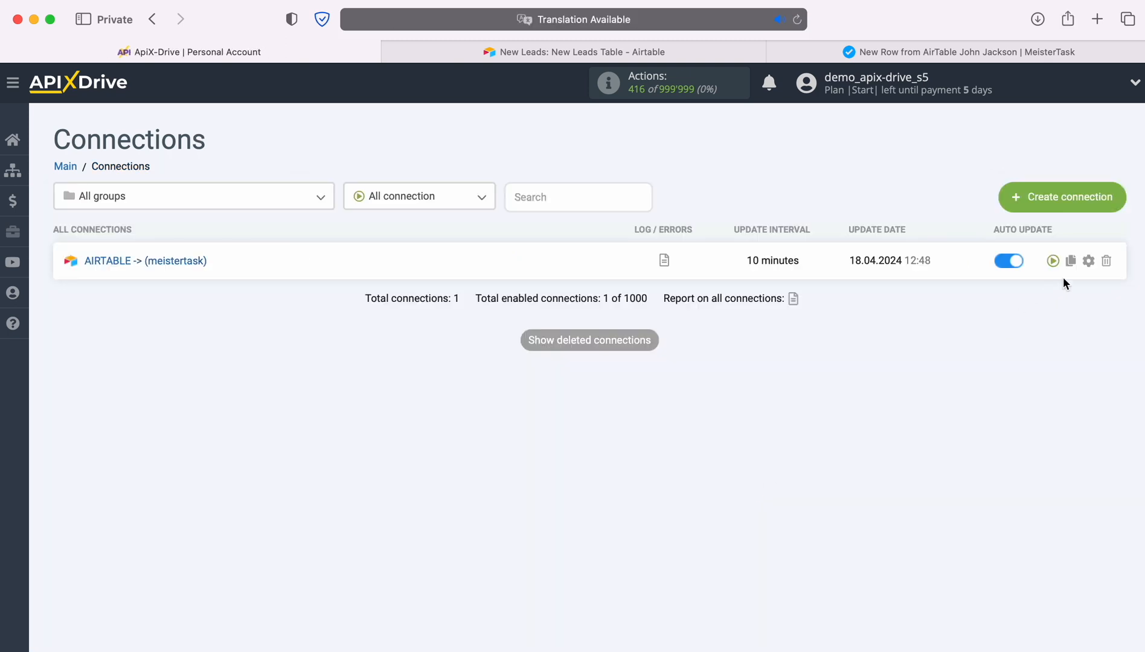
Set the Airtable to MeisterTask connection's update interval to 5 minutes and save it
left_click(1088, 260)
left_click(628, 371)
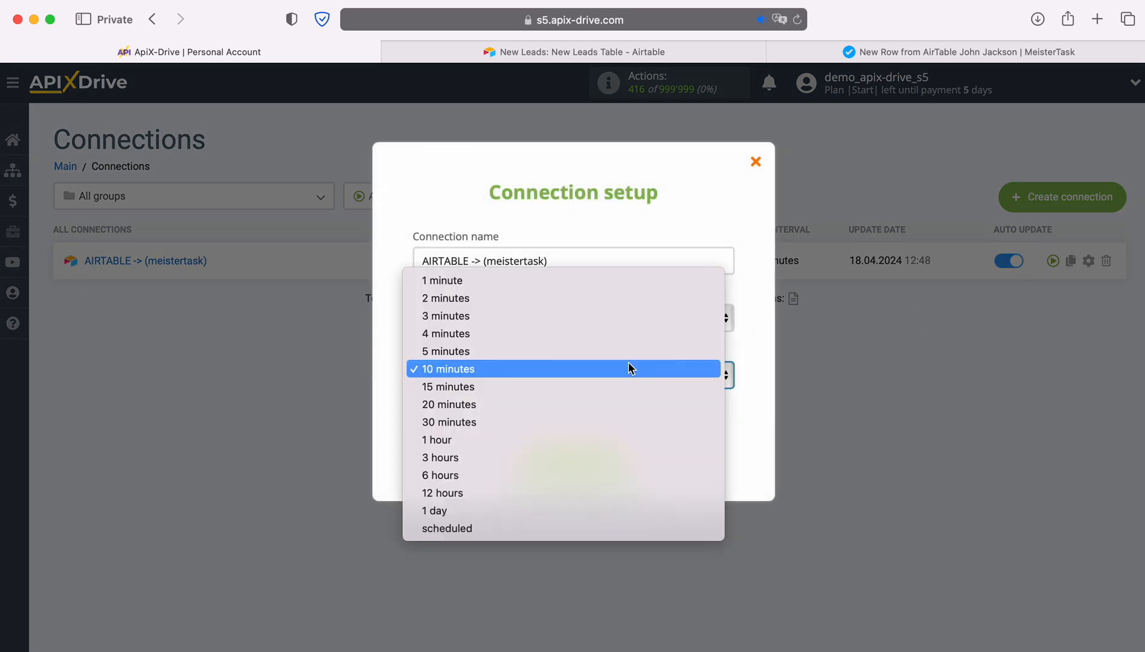
left_click(603, 352)
left_click(626, 458)
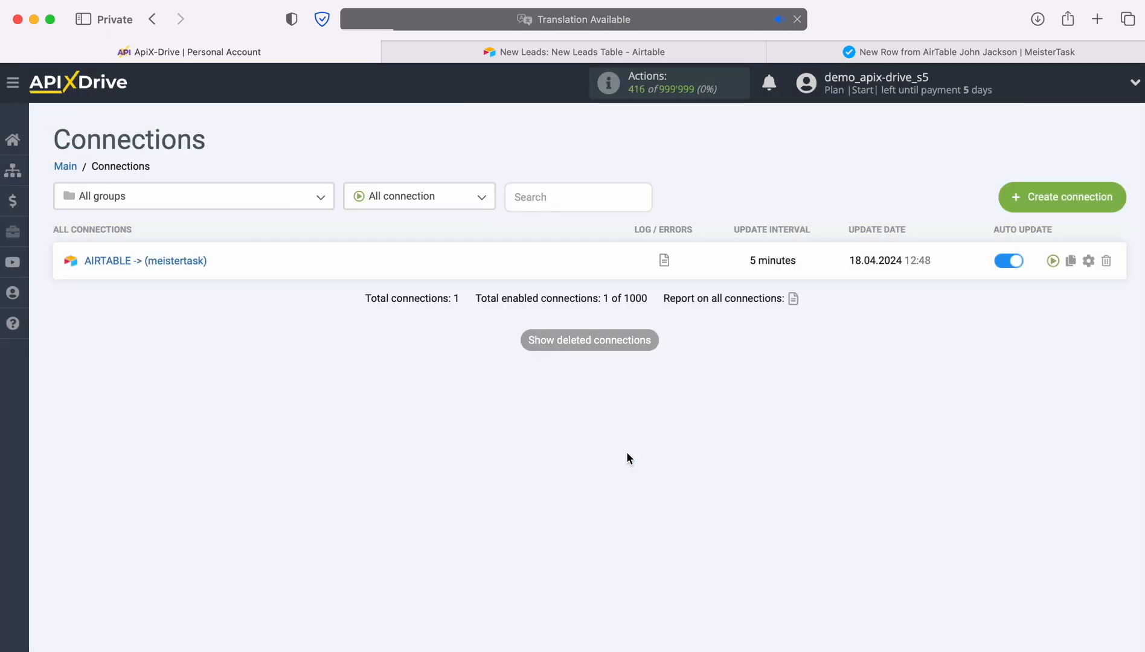